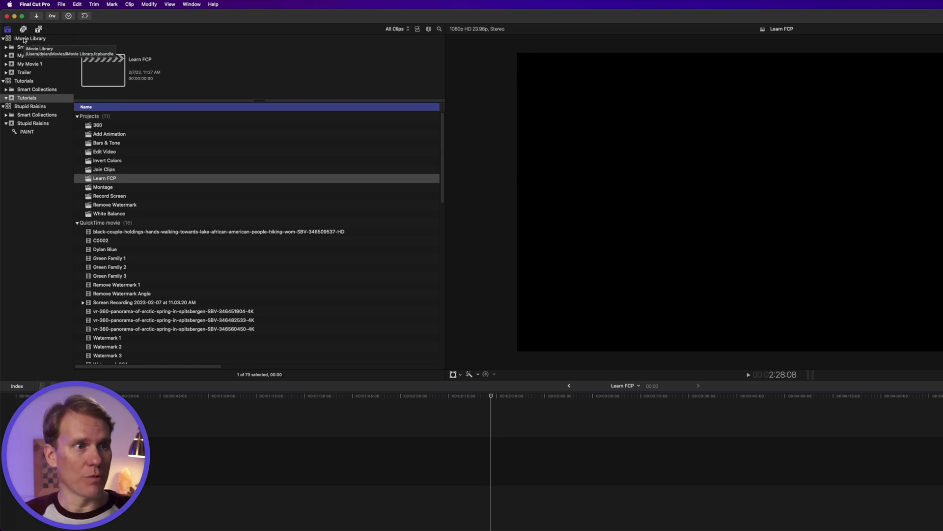
Step: Select the Tutorials library and preview the 360, Add Animation and Bars & Tone projects
left_click(24, 81)
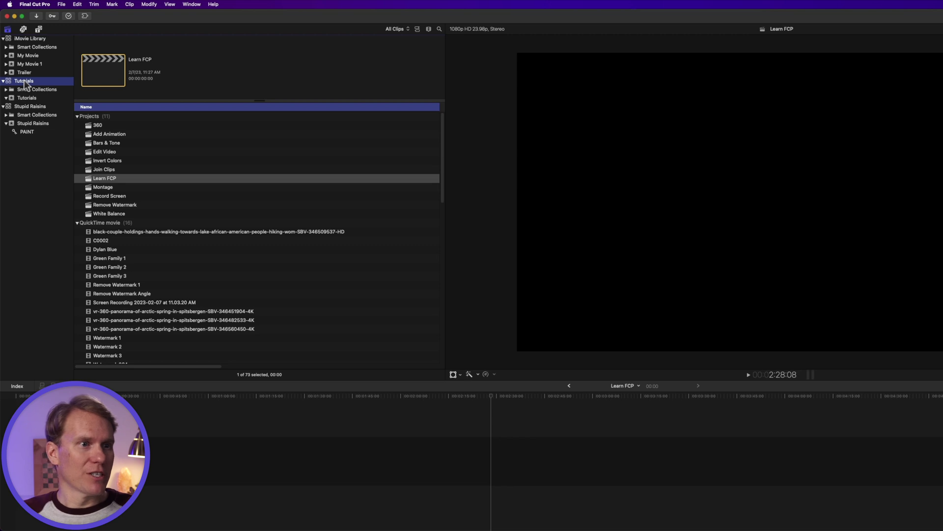
key("super+1")
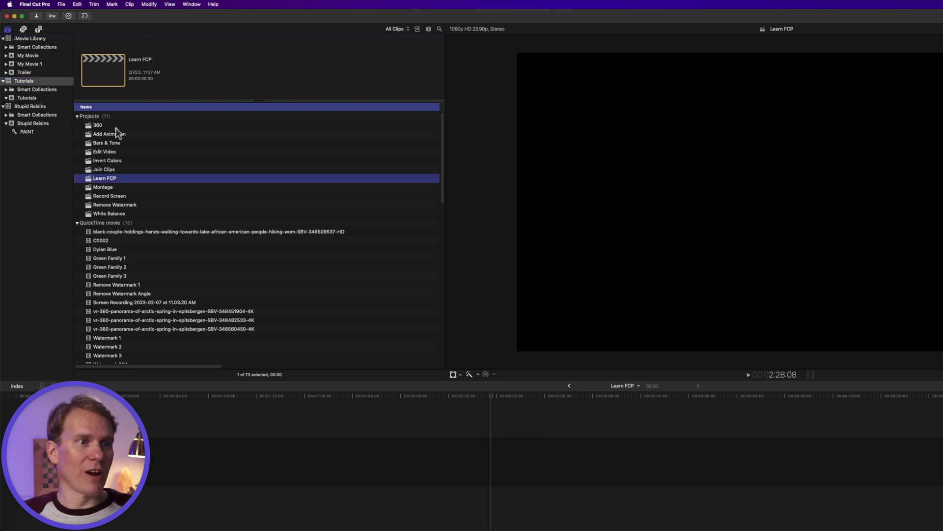
left_click(116, 127)
left_click(119, 135)
left_click(122, 144)
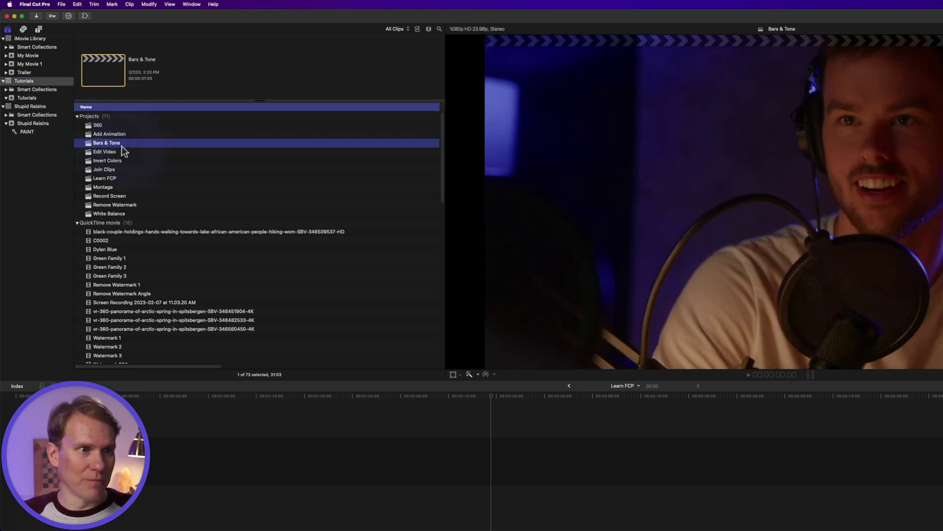
left_click(117, 179)
Step: Show the Tutorials event's contents, preview Add Animation, and scroll through the media list
left_click(42, 82)
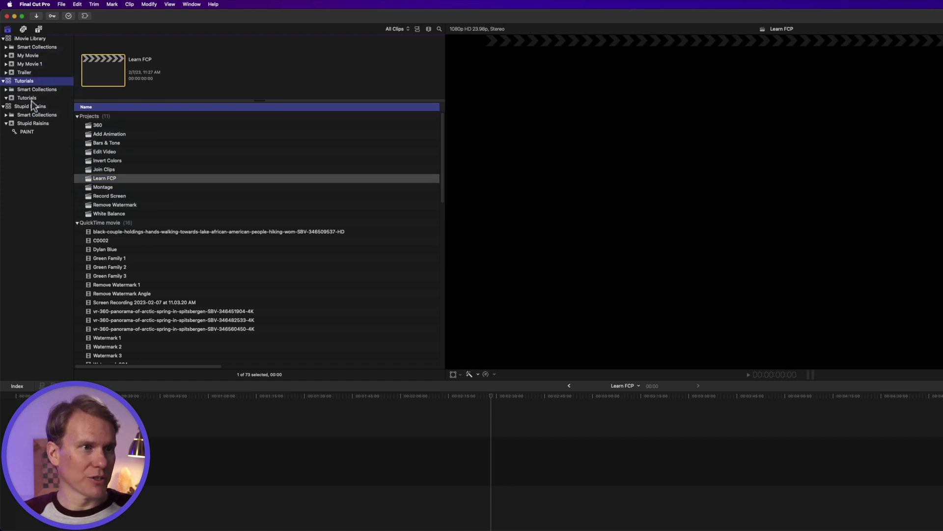
left_click(30, 98)
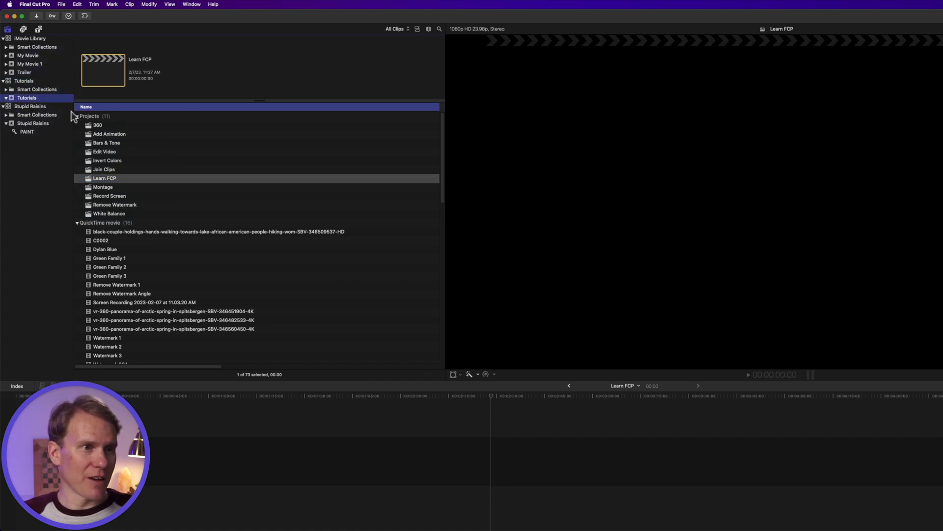
left_click(139, 131)
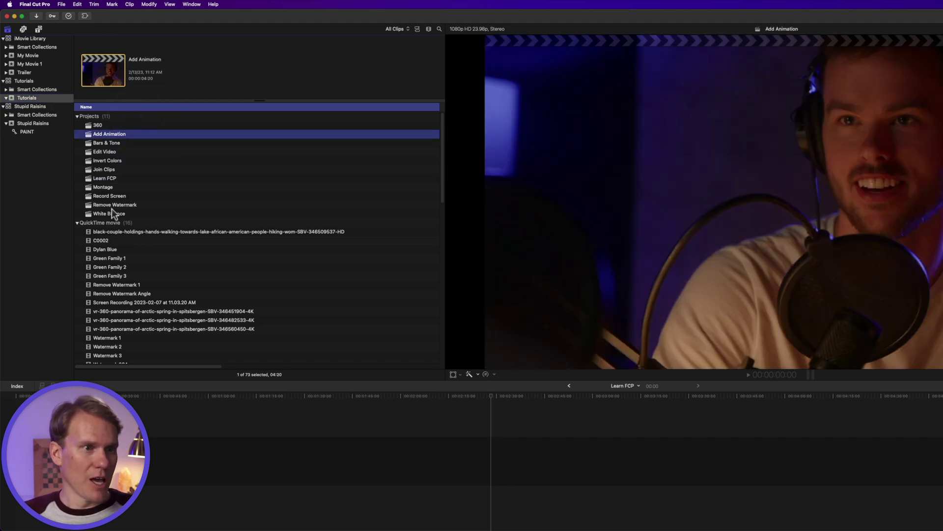
scroll(147, 236, "down", 10)
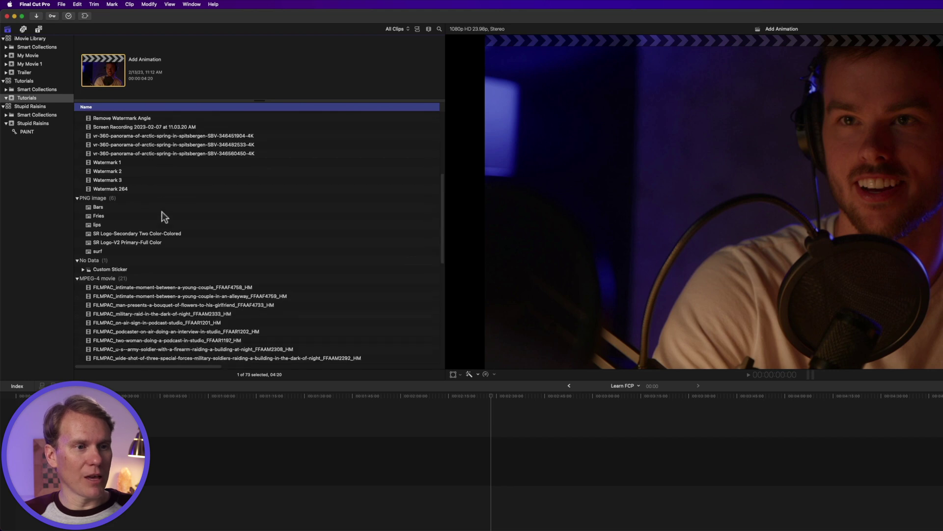
scroll(163, 216, "down", 5)
scroll(169, 214, "down", 6)
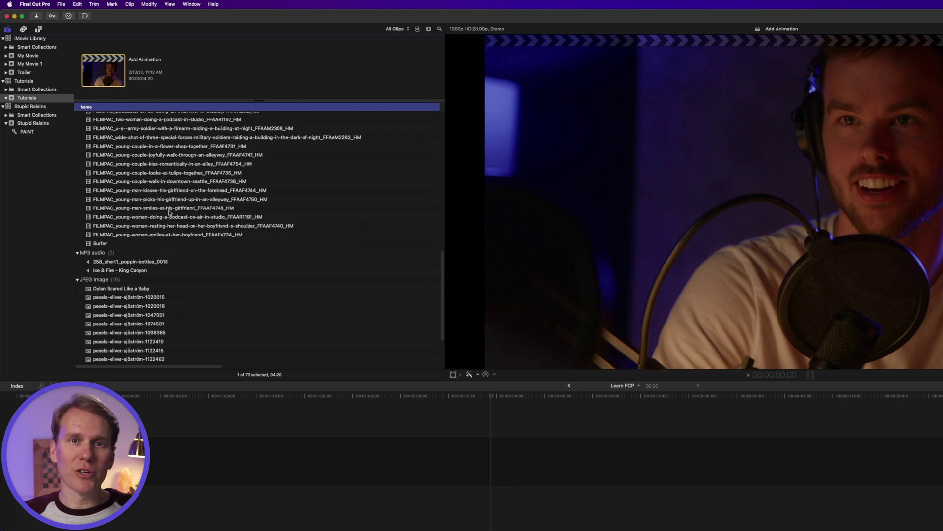
scroll(195, 217, "down", 4)
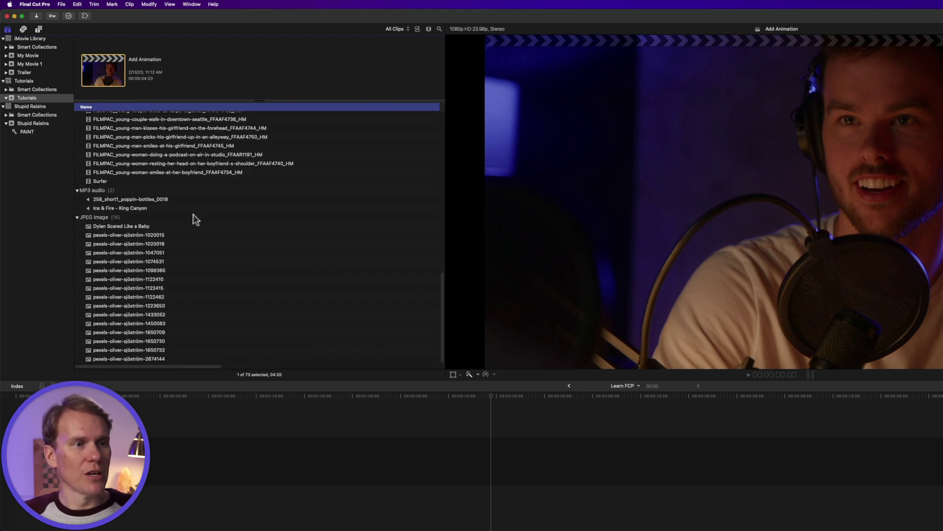
scroll(193, 214, "up", 20)
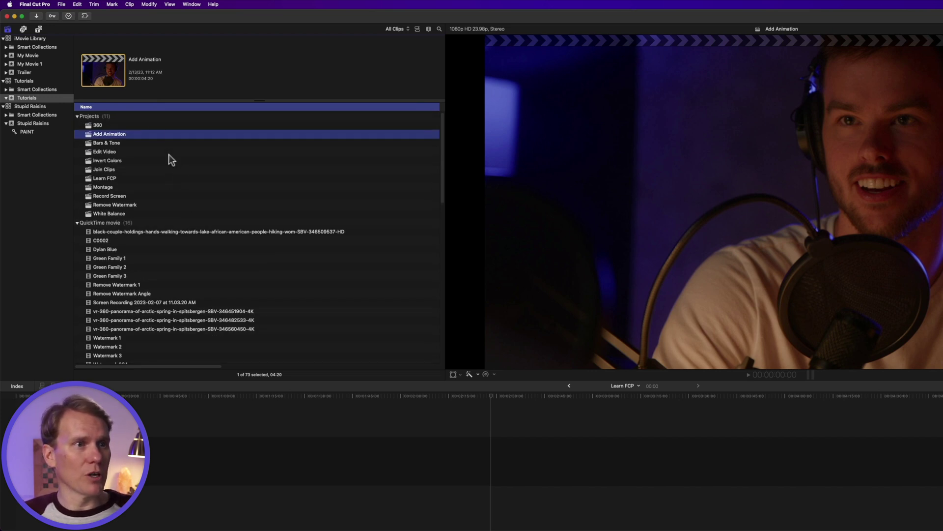
left_click(61, 4)
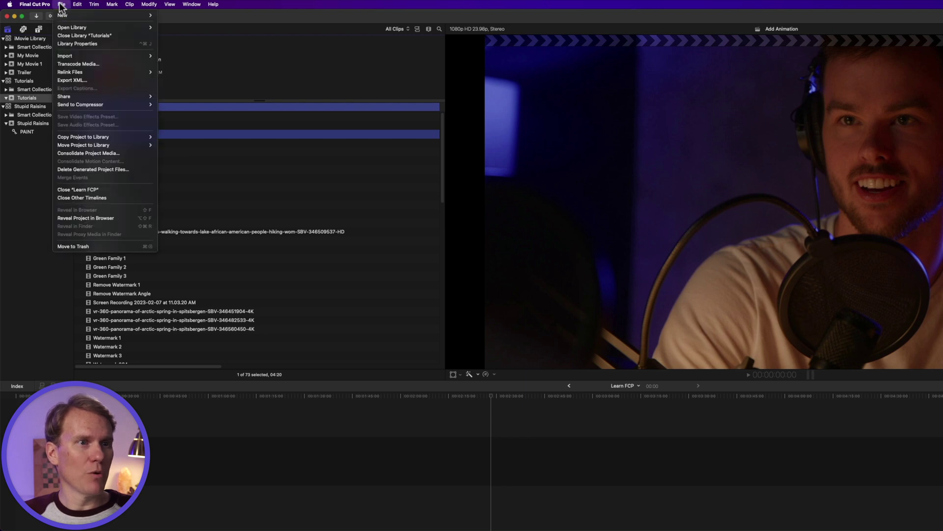
Step: Import three FILMPAC clips from Downloads into the existing Tutorials event
mouse_move(69, 56)
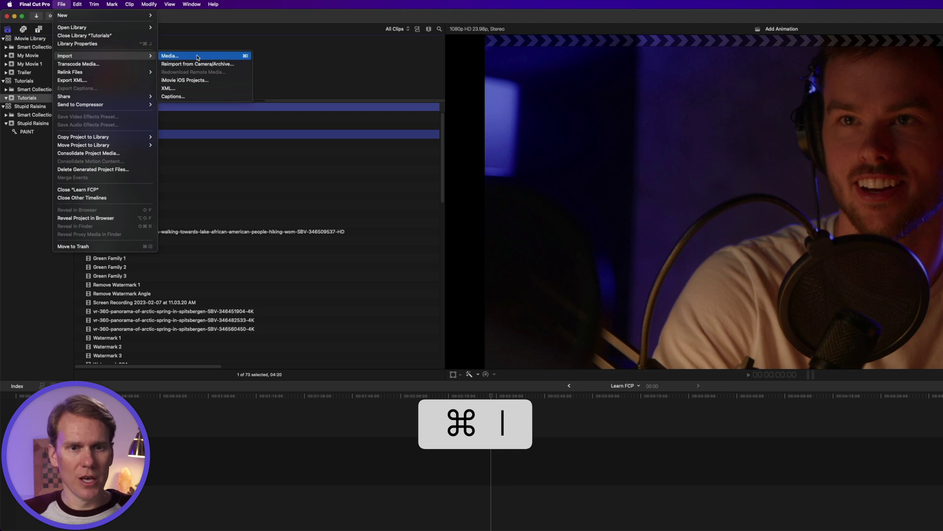
left_click(197, 58)
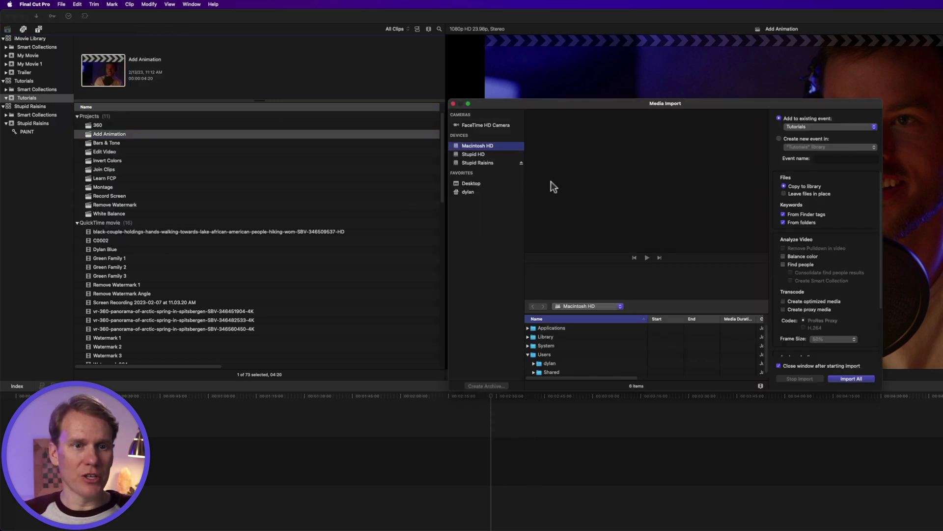
left_click(495, 186)
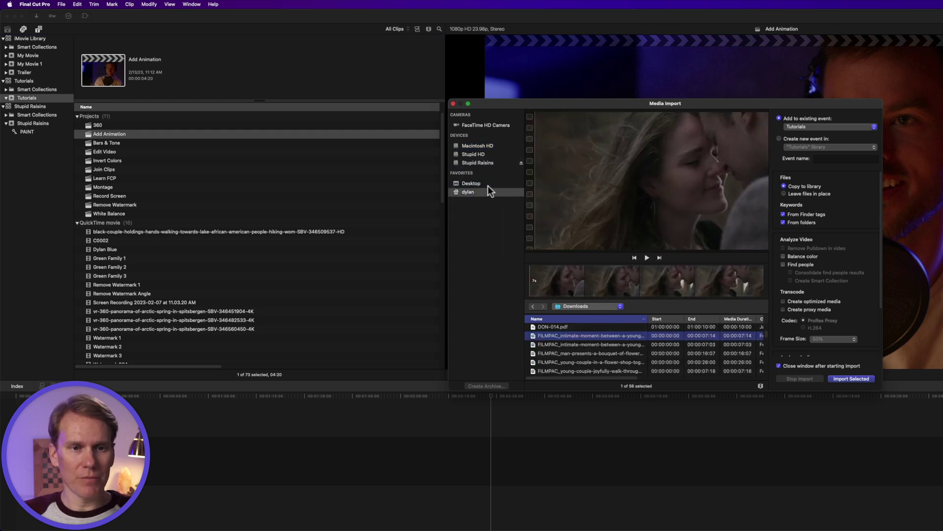
left_click(492, 191)
scroll(607, 344, "down", 1)
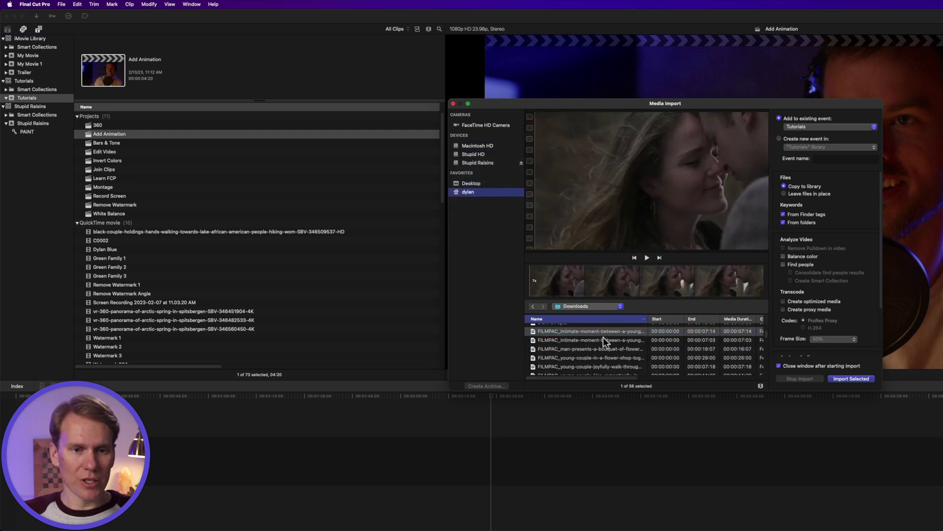
left_click(604, 339, "shift")
left_click(605, 349, "shift")
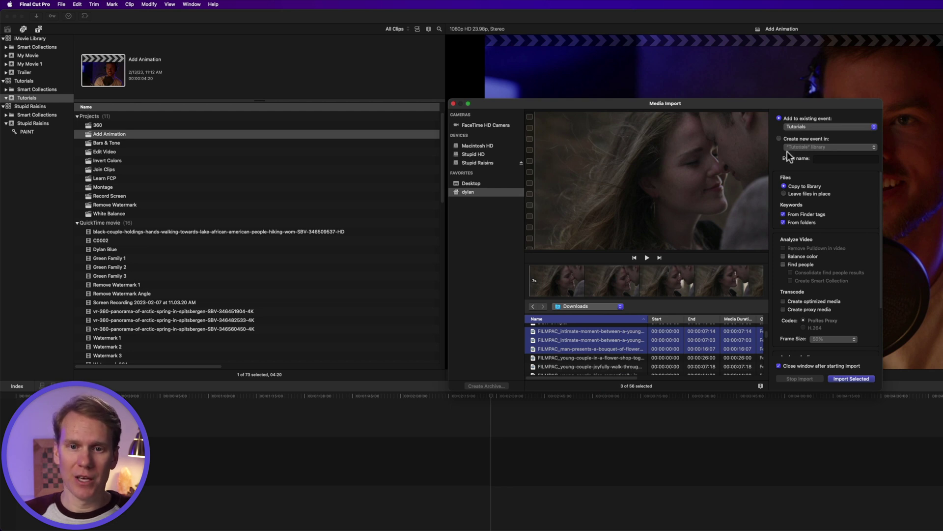
left_click(848, 378)
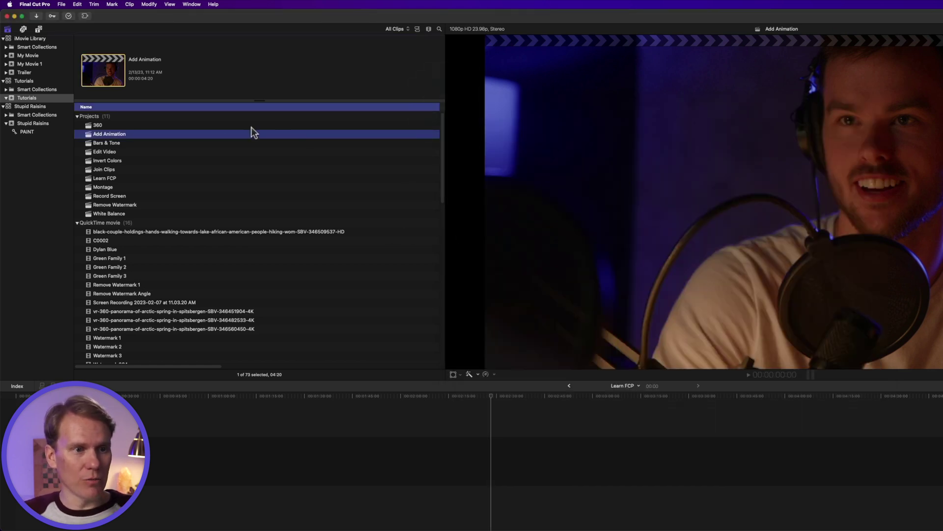
Step: Select the Learn FCP project and hide, then reshow, the inspector
left_click(572, 458)
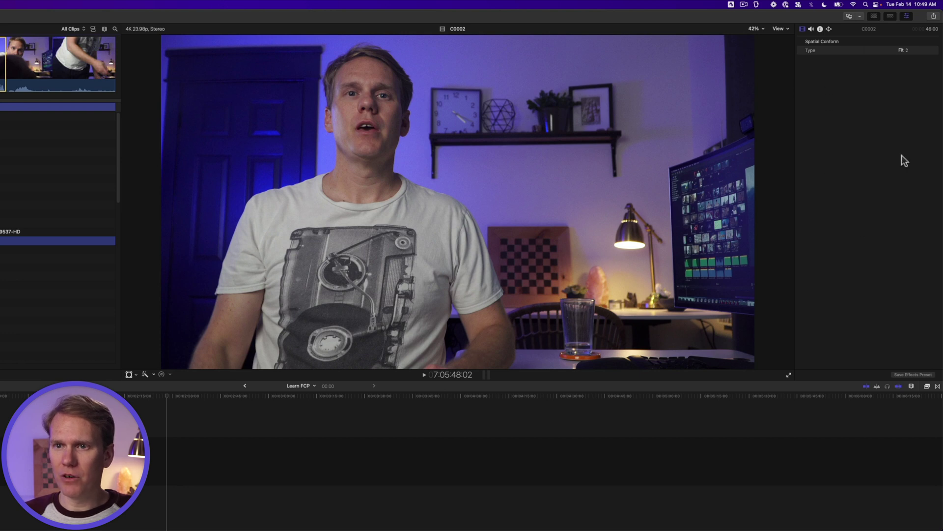
left_click(907, 16)
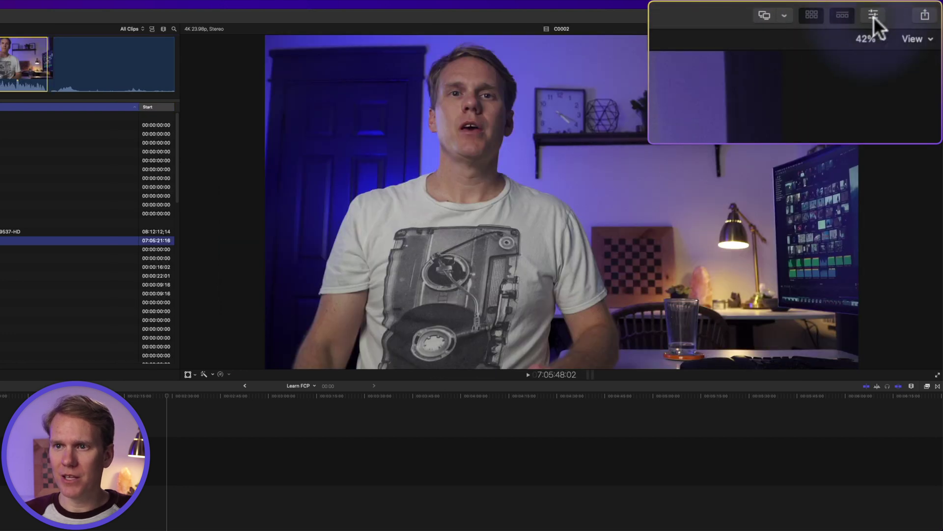
left_click(876, 15)
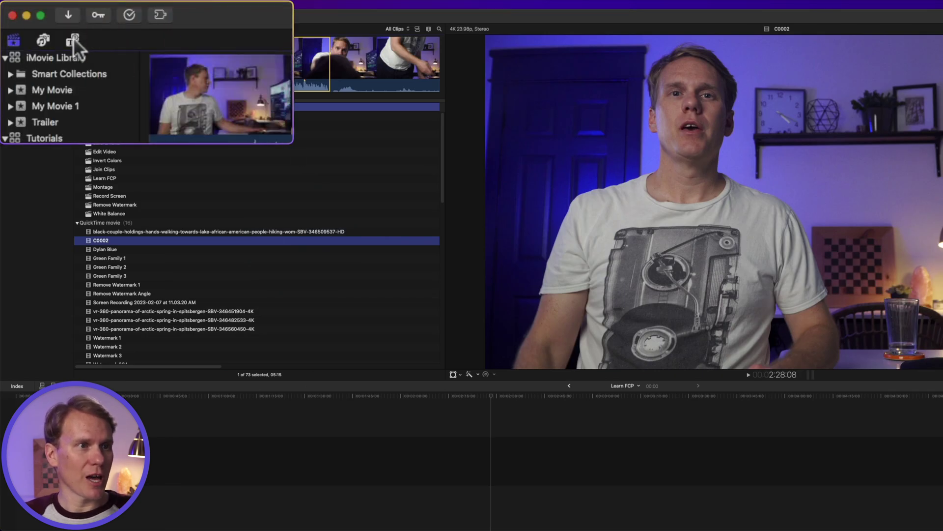
Step: Browse the Titles and Generators sidebar, the video effects and the Wipes transitions
left_click(73, 41)
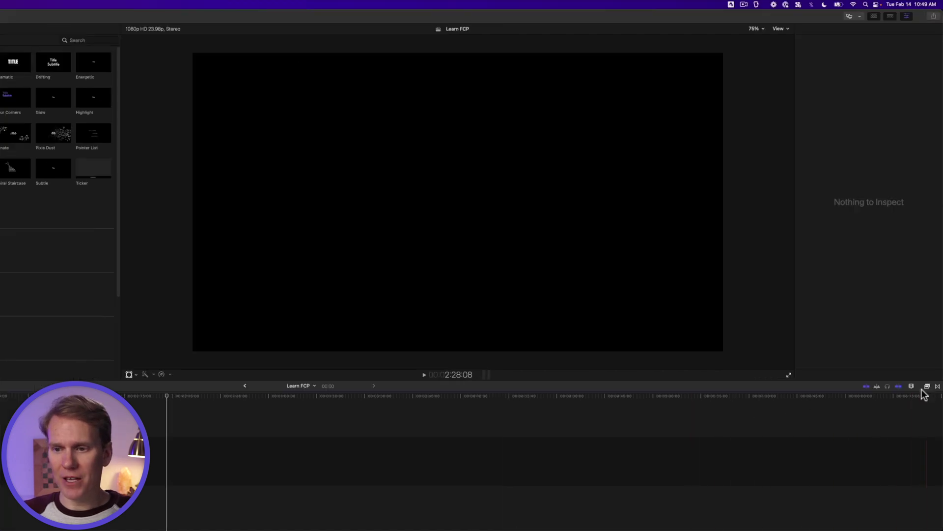
left_click(927, 387)
left_click(938, 386)
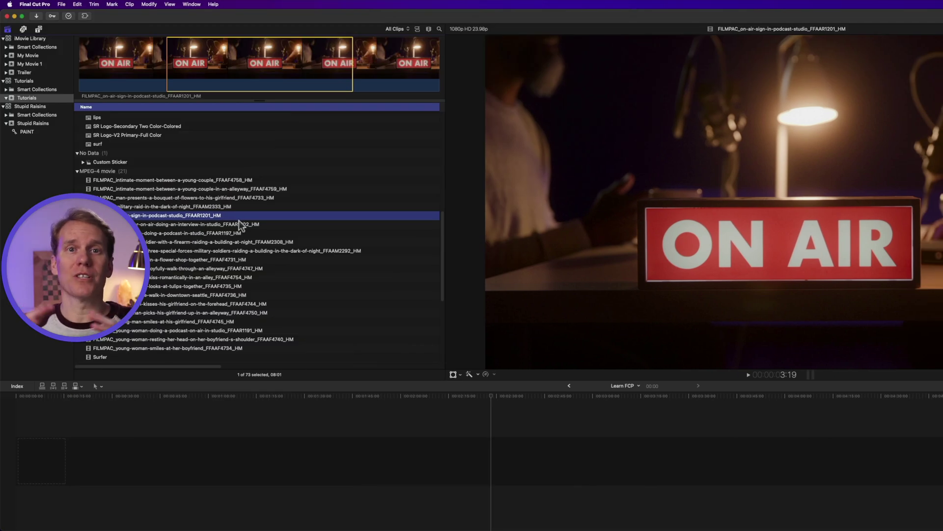
Step: Place the ON AIR clip at the timeline start and append the podcaster clip FFAAR1202
left_click(252, 63)
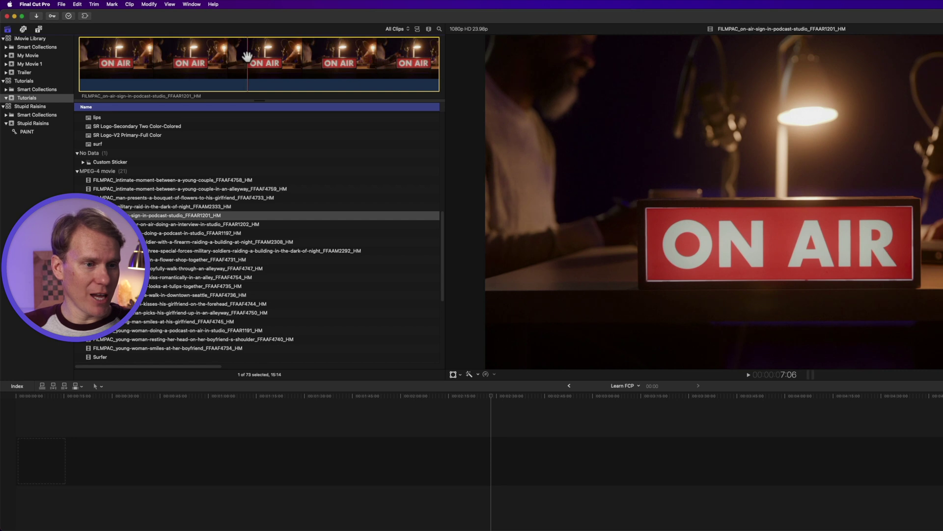
left_click_drag(248, 58, 150, 485)
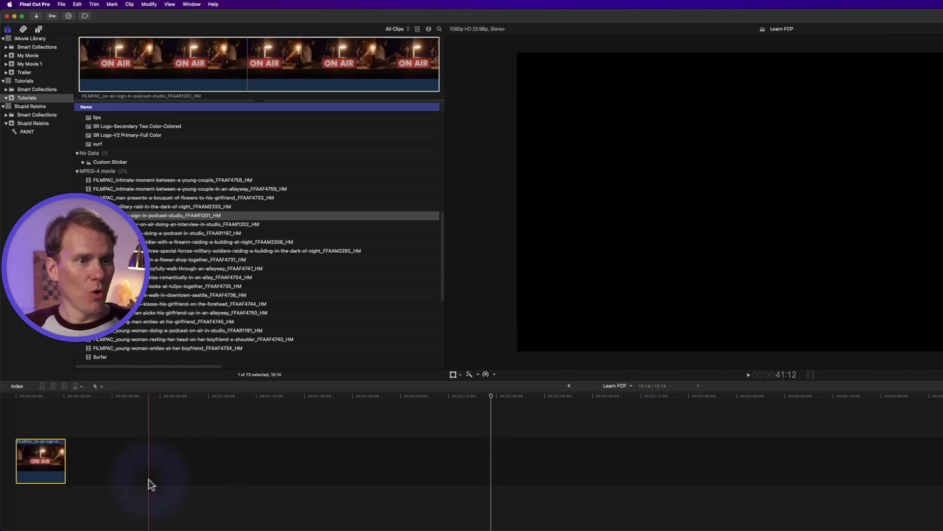
key("shift+z")
left_click(222, 226)
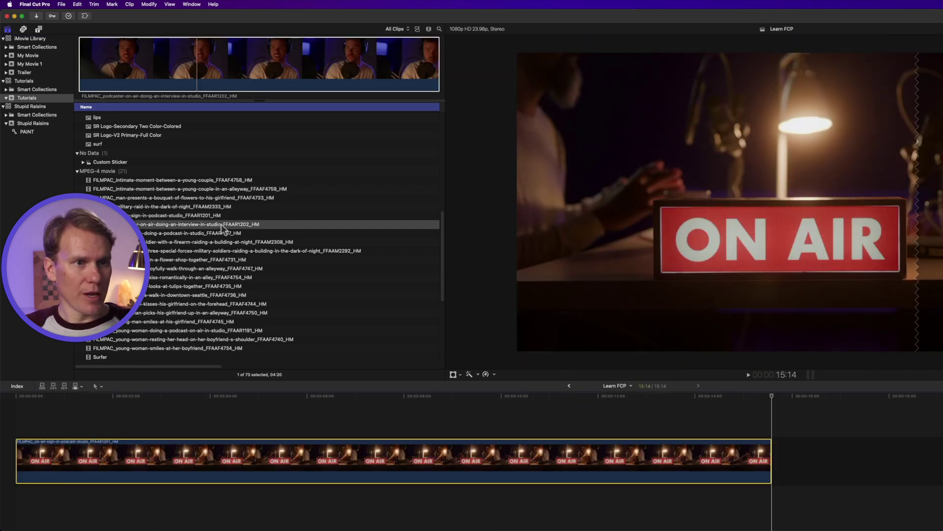
key("e")
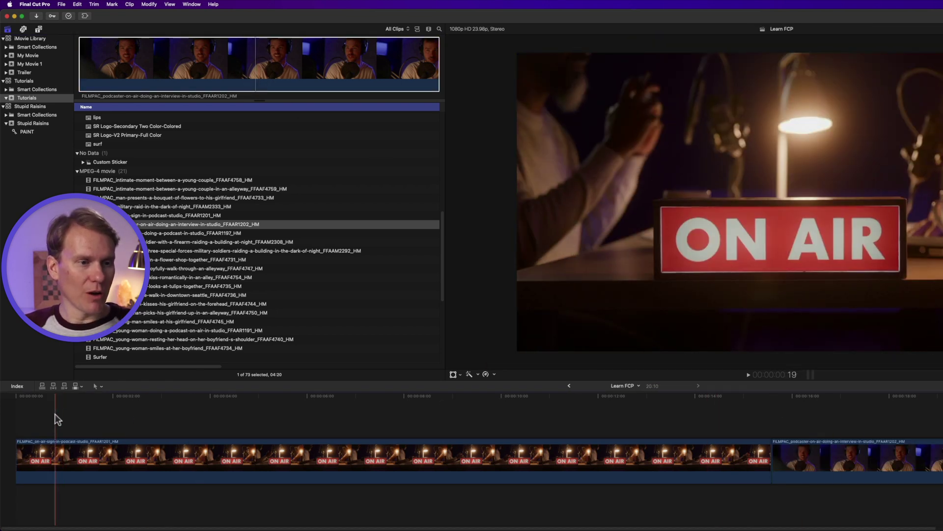
Step: Try connecting and inserting the podcaster clip, undoing each, then overwrite it into ON AIR
key("q")
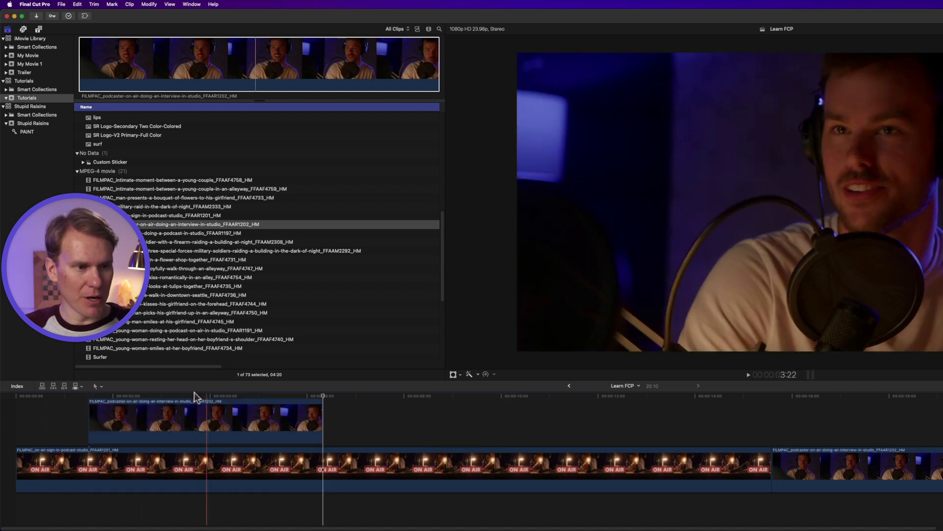
key("super+z")
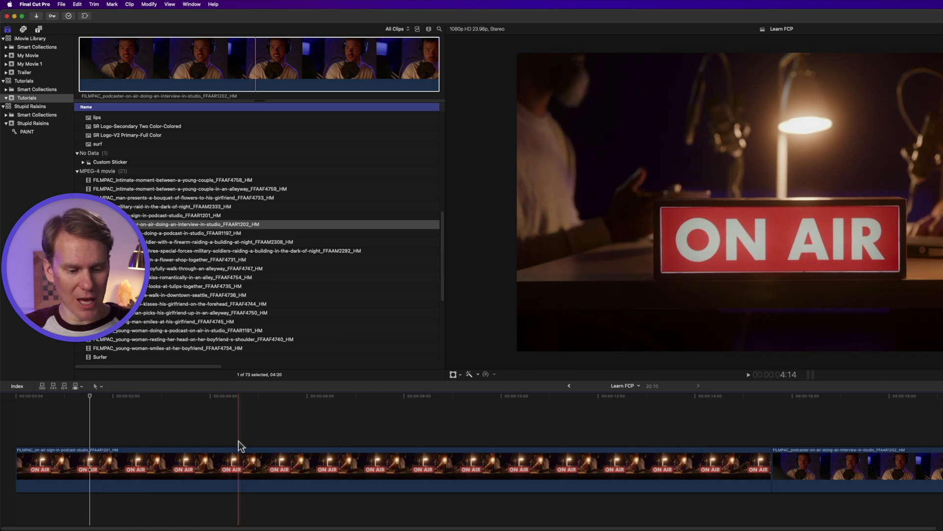
key("w")
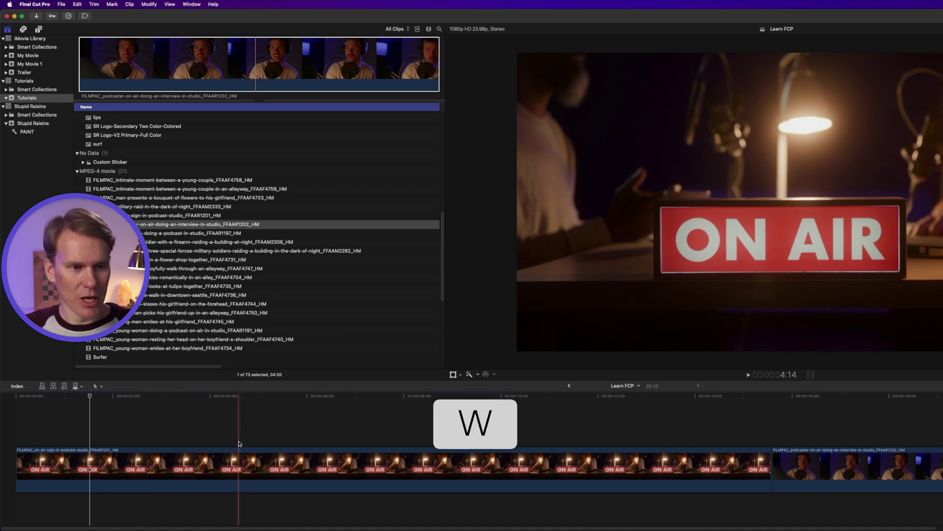
left_click(209, 465)
left_click(393, 462)
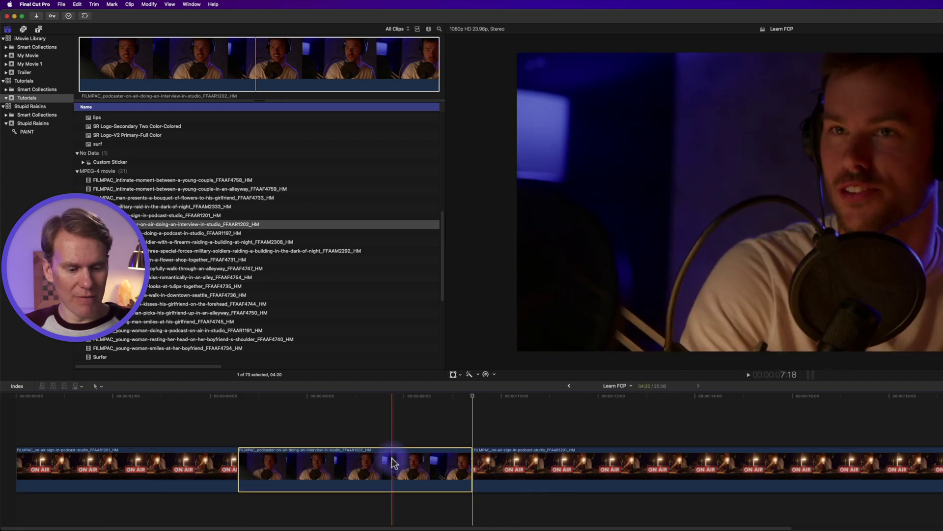
key("super+z")
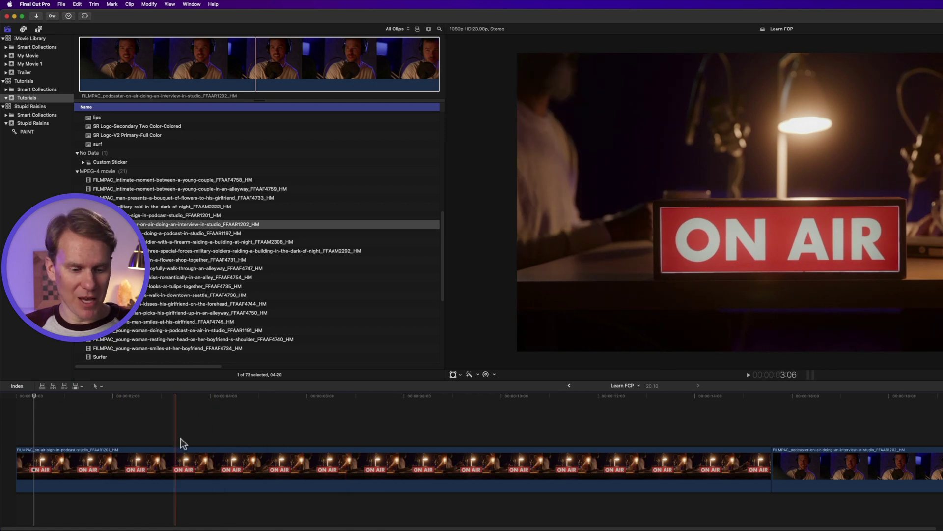
key("d")
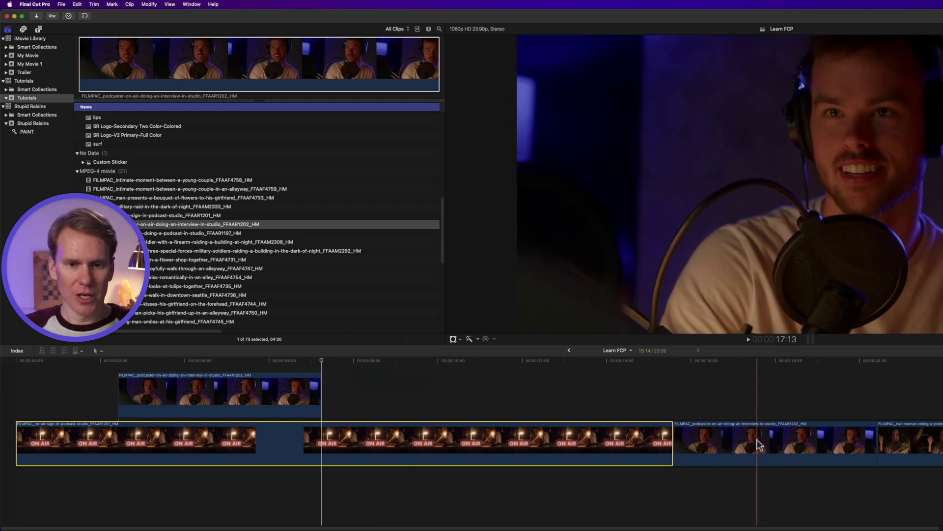
Step: Move the podcaster clip to the start and cut the ON AIR clip to a 5:00 duration
left_click_drag(757, 441, 110, 448)
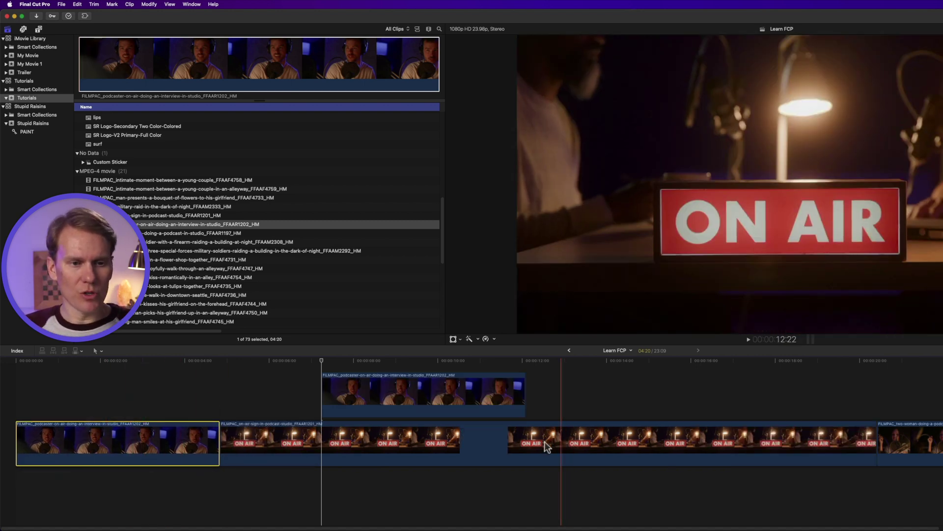
left_click(710, 444)
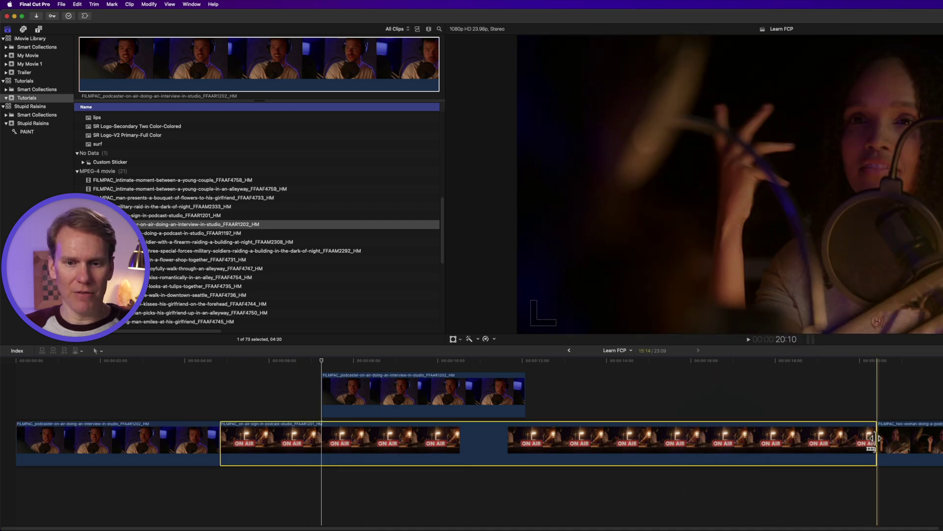
mouse_move(873, 438)
left_mouse_down()
mouse_move(625, 439)
mouse_move(860, 439)
left_mouse_up()
left_click(605, 439)
key("ctrl+d")
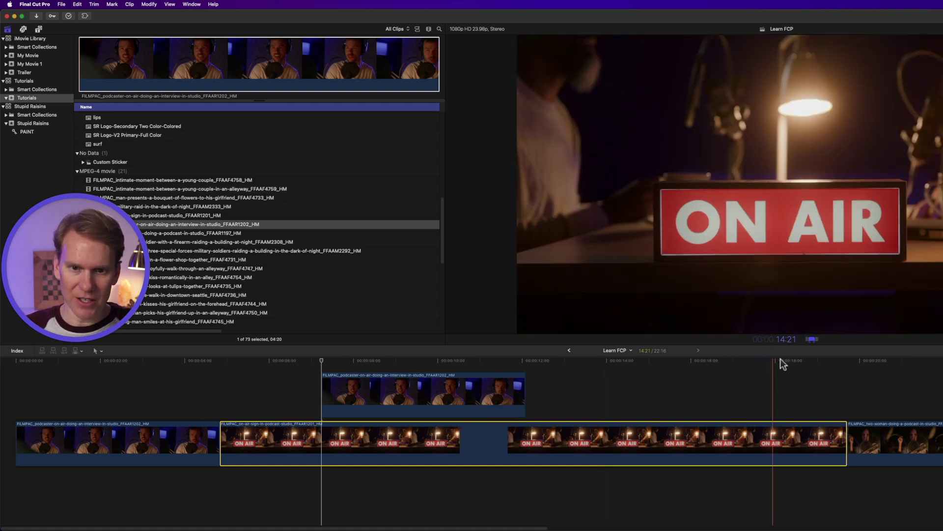
type("202")
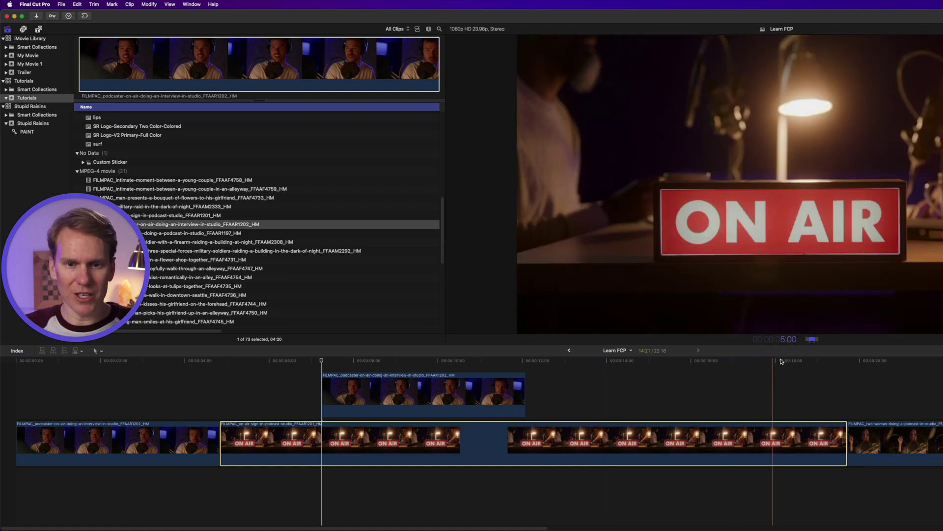
key("Return")
Step: Shift the connected interview clip left so it overlaps the cut into ON AIR
left_click_drag(415, 390, 232, 381)
mouse_move(343, 391)
left_mouse_down()
mouse_move(254, 392)
mouse_move(342, 392)
left_mouse_up()
left_click(294, 435)
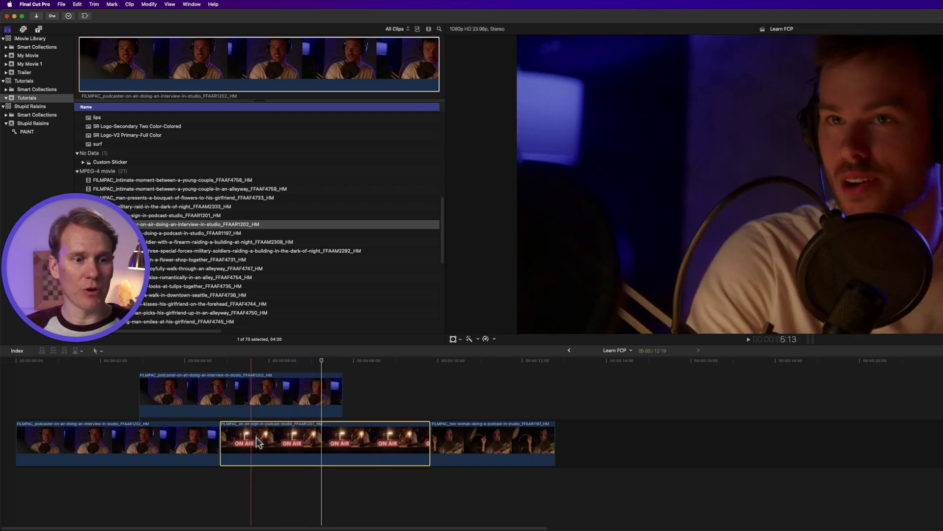
Step: Slip the ON AIR footage with the Trim tool and split the woman's podcast clip in two
key("t")
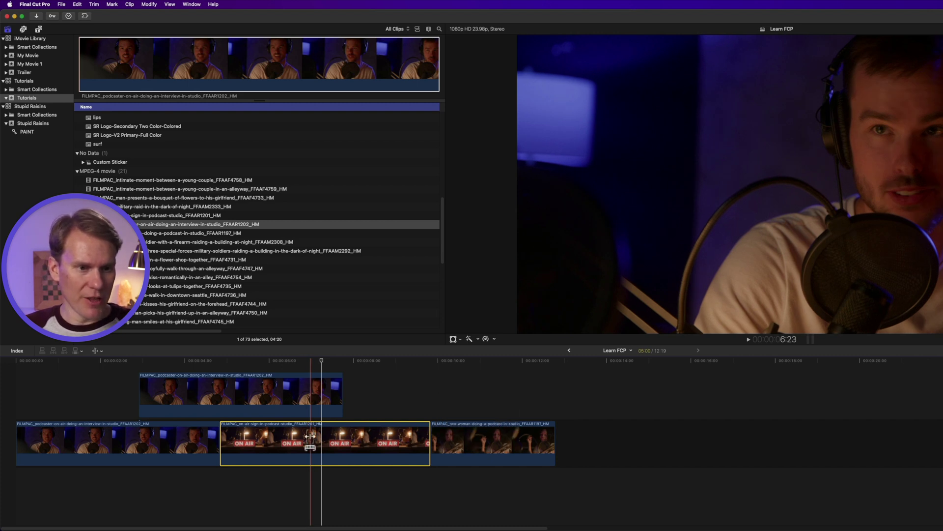
left_click_drag(387, 444, 160, 433)
key("a")
key("a")
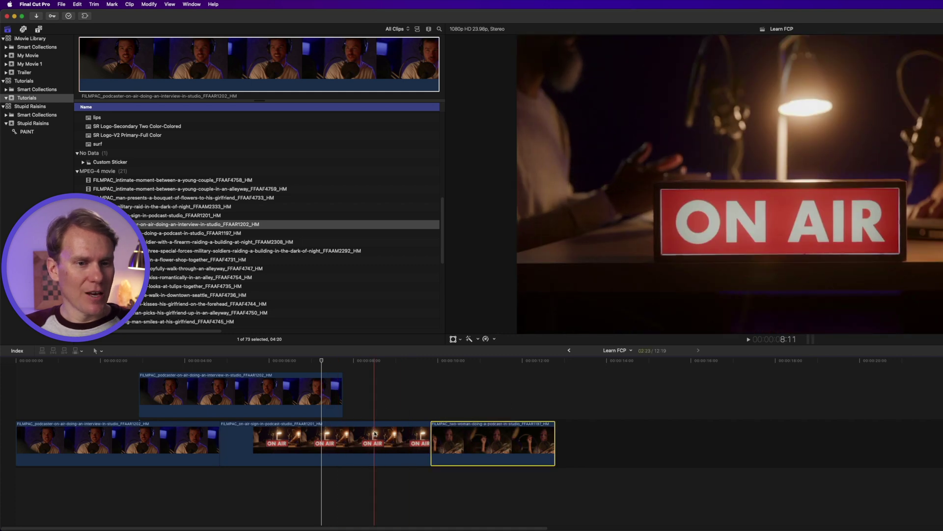
left_click(331, 441)
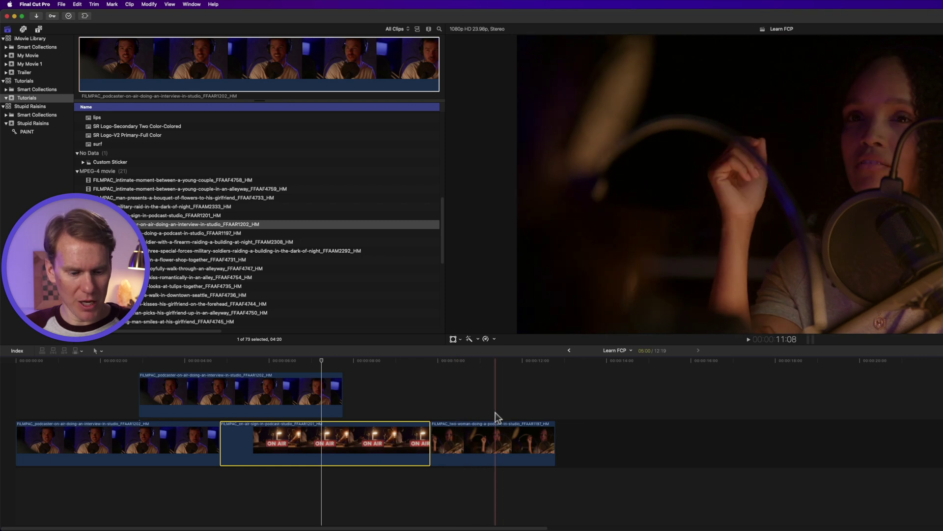
key("super+b")
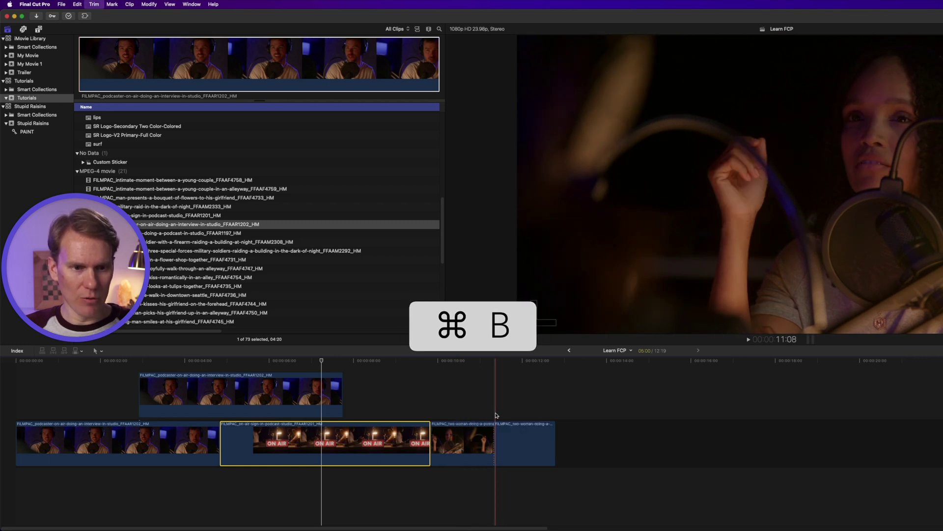
left_click(511, 441)
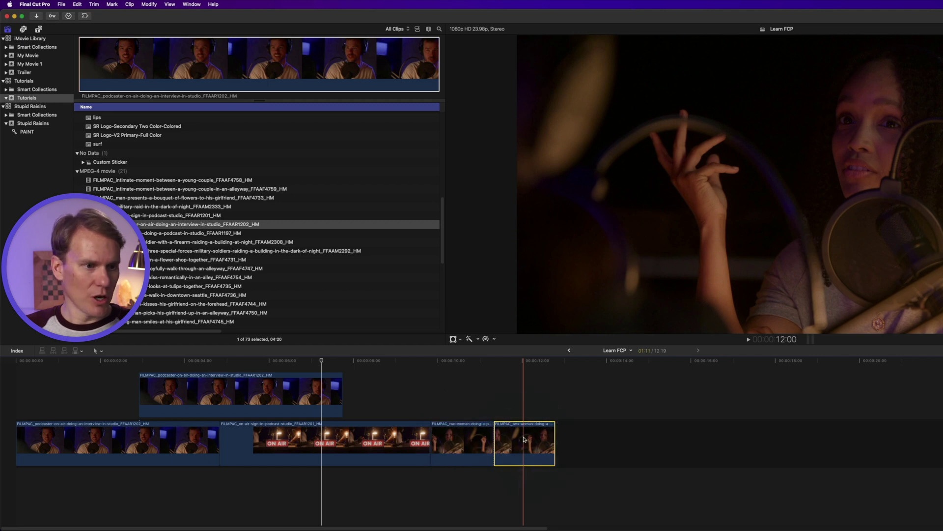
Step: Blade the opening podcaster clip at three points and move one piece later
key("b")
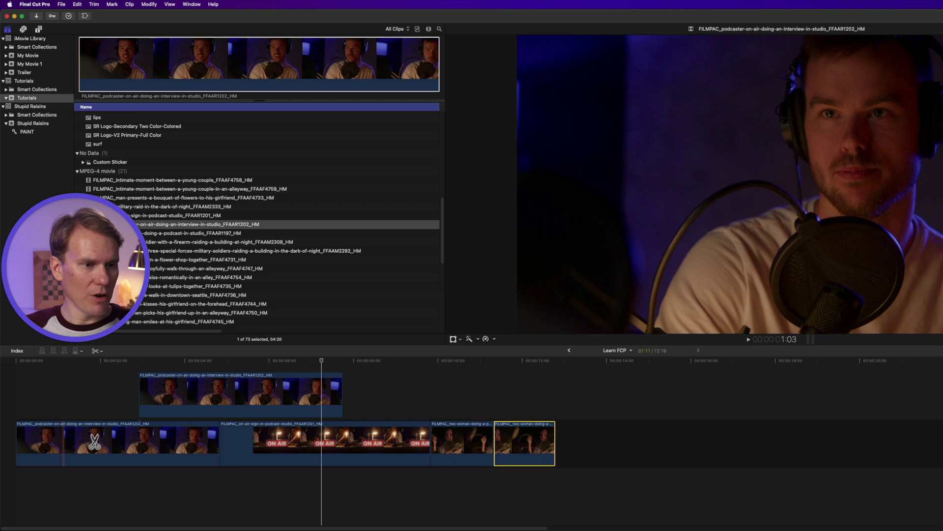
left_click(63, 442)
left_click(138, 441)
left_click(197, 441)
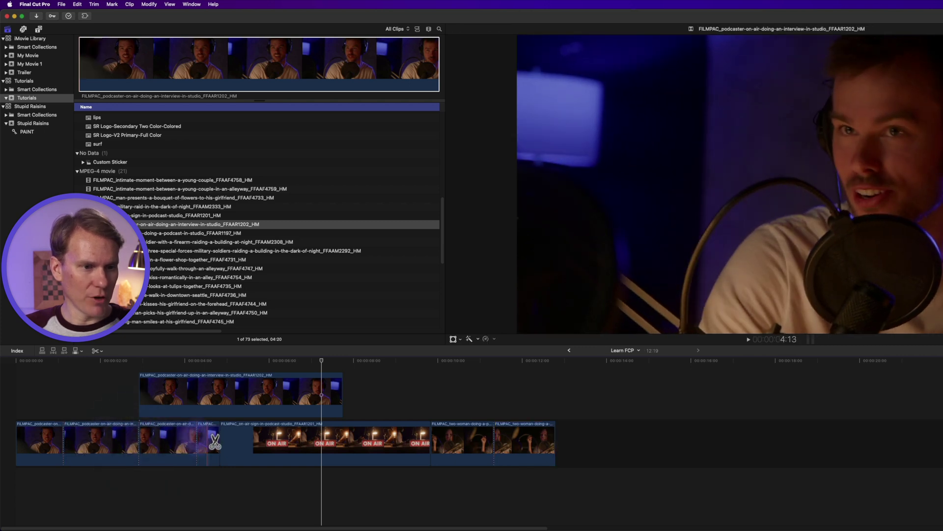
key("a")
left_click_drag(159, 441, 388, 444)
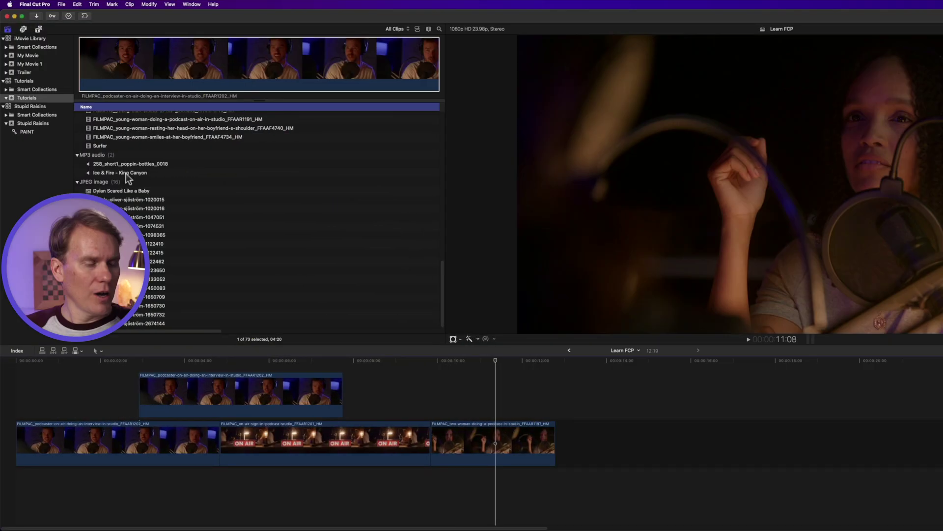
Step: Place Ice & Fire - King Canyon under the video clips and lower its volume to -8.0 dB
left_click(142, 173)
left_click_drag(184, 196, 29, 491)
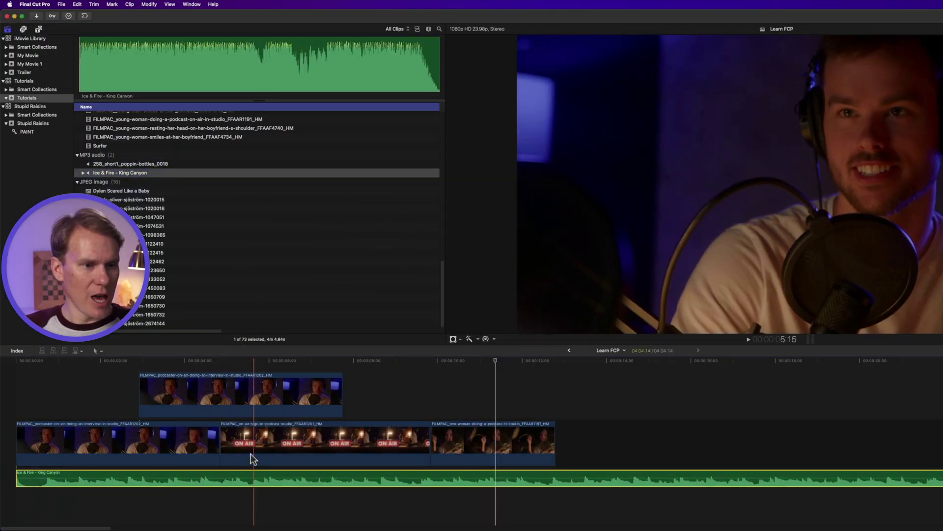
left_click(190, 360)
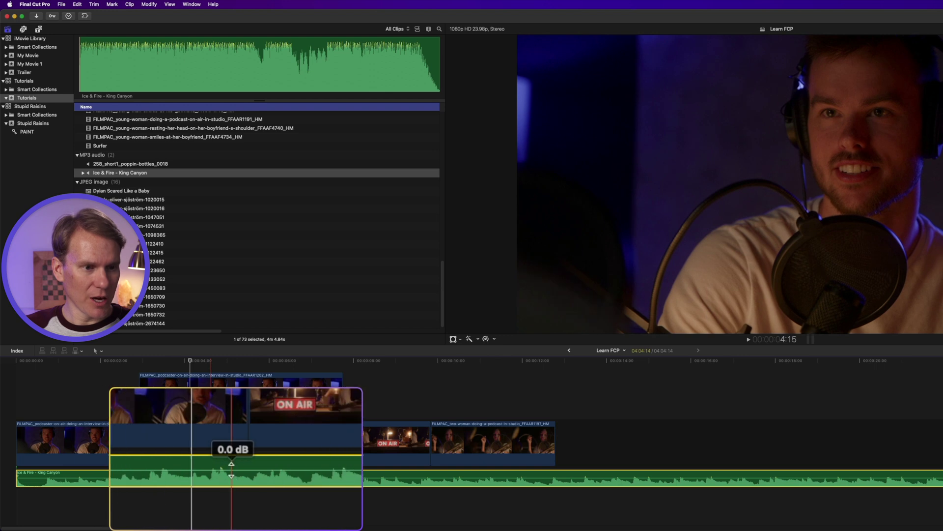
left_click_drag(232, 470, 216, 495)
key("super")
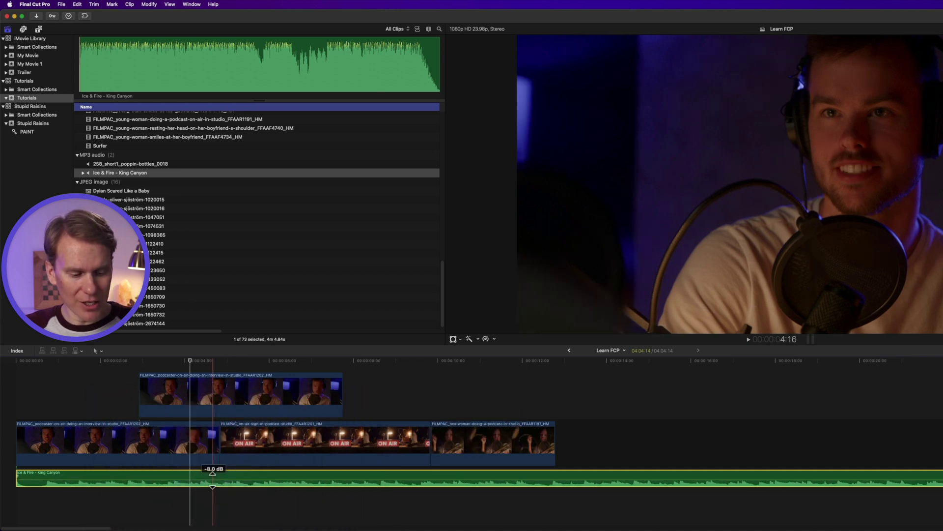
key("ctrl+equal")
key("ctrl+minus")
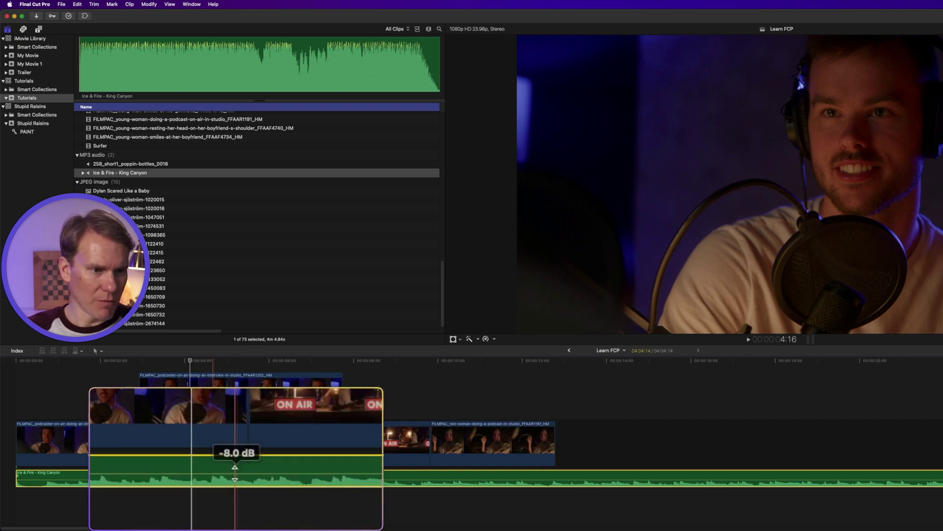
key("ctrl+minus")
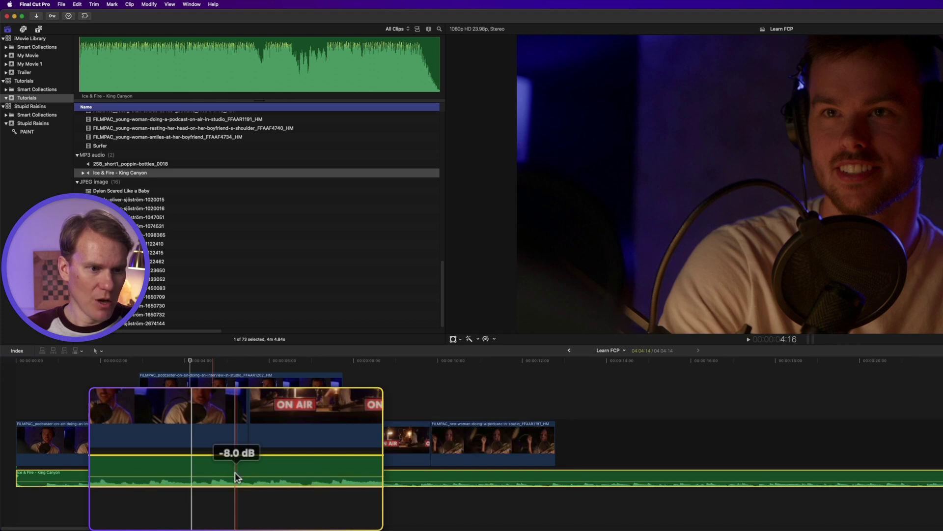
key("ctrl+plus")
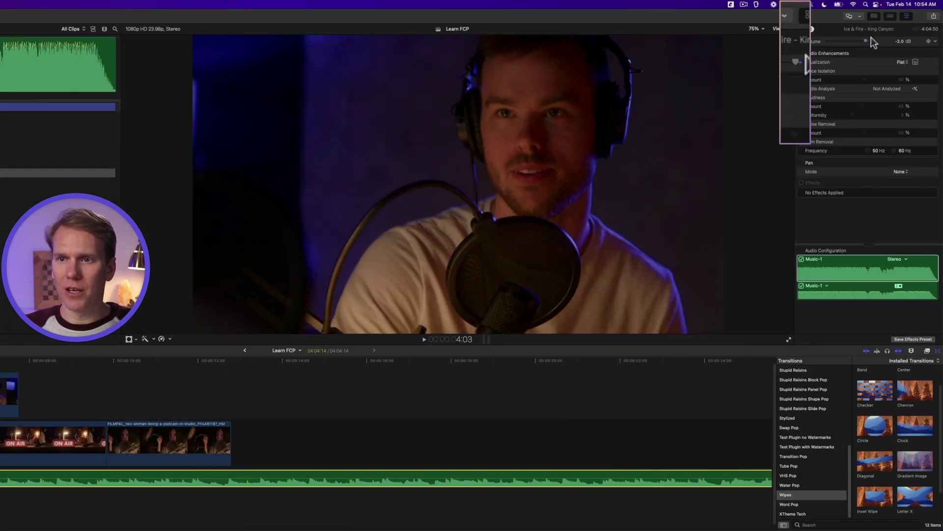
Step: Set the King Canyon music to -9.0 dB and apply Enhance Audio with 50% noise removal
left_click_drag(865, 40, 860, 39)
mouse_move(787, 58)
left_mouse_down()
mouse_move(800, 58)
mouse_move(782, 58)
left_mouse_up()
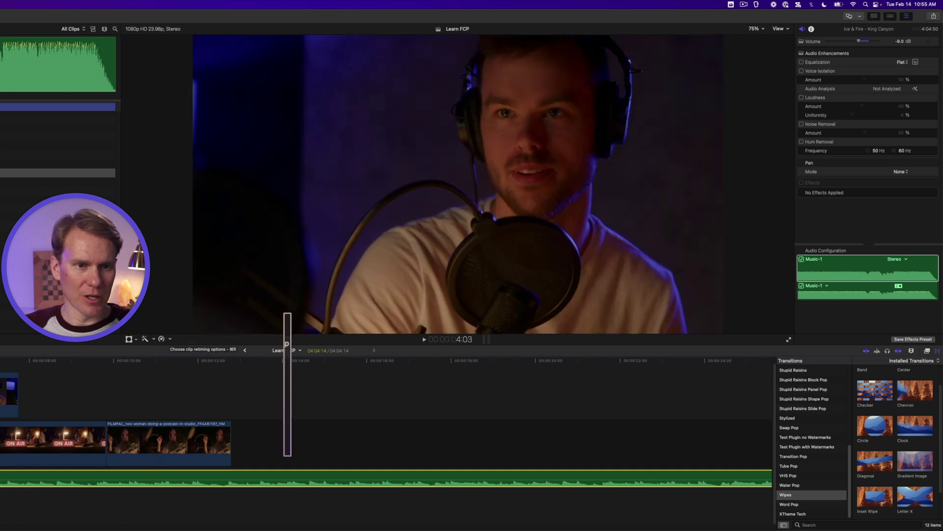
left_click(153, 339)
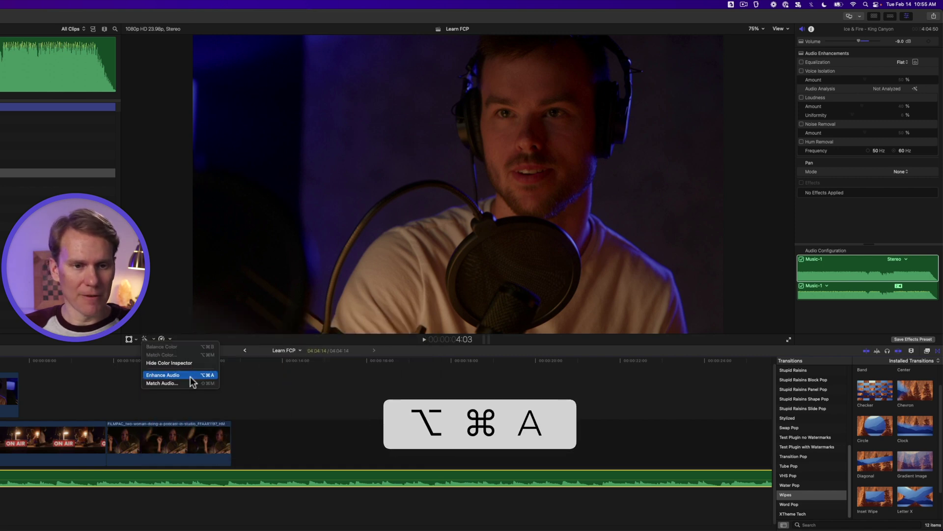
left_click(190, 377)
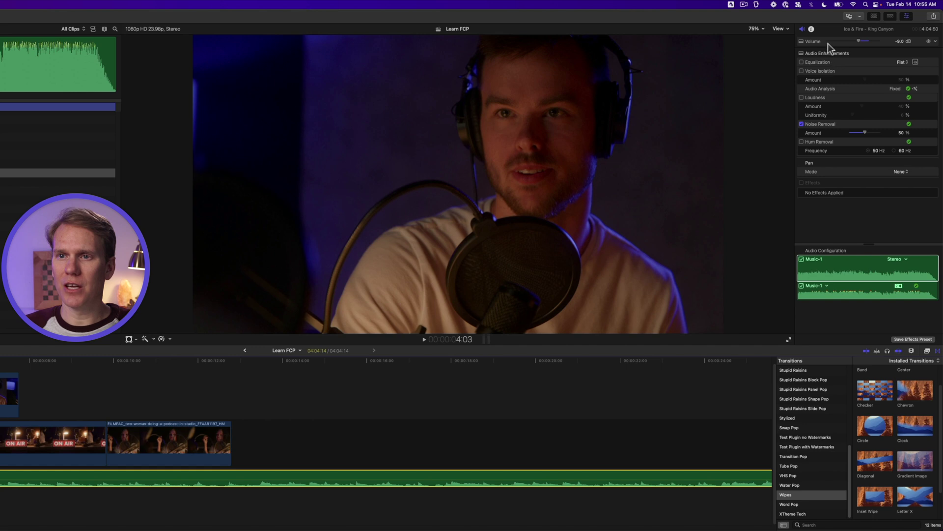
left_click(836, 30)
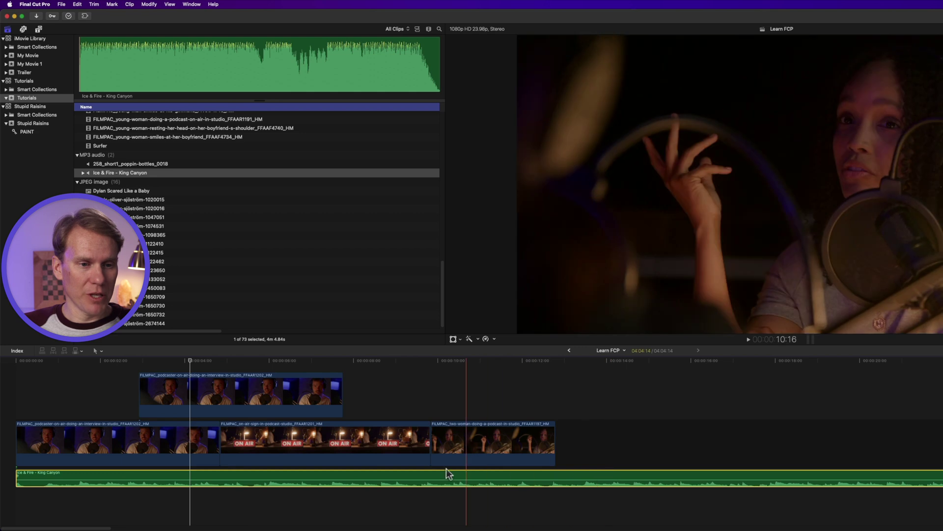
Step: Blade the King Canyon music at 8:07, pull the first part's end left, and fade in the second part
key("super+b")
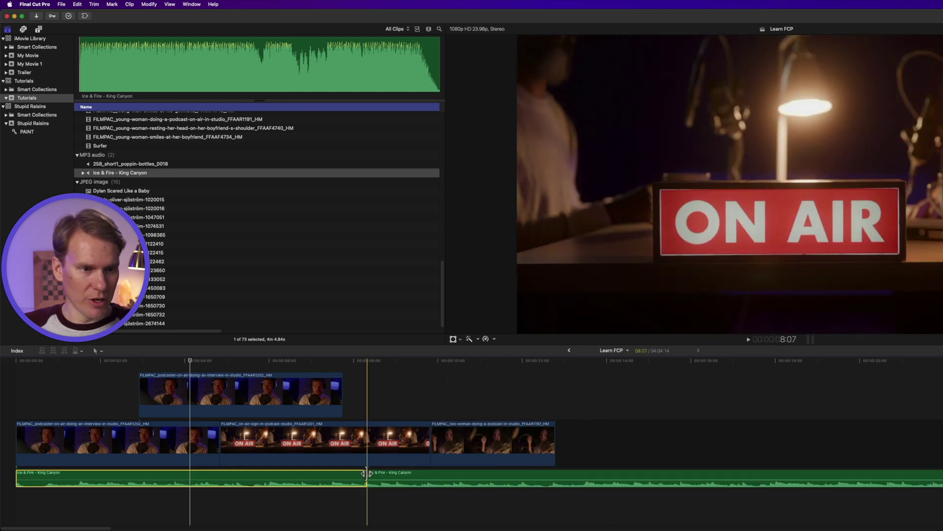
left_click(367, 473)
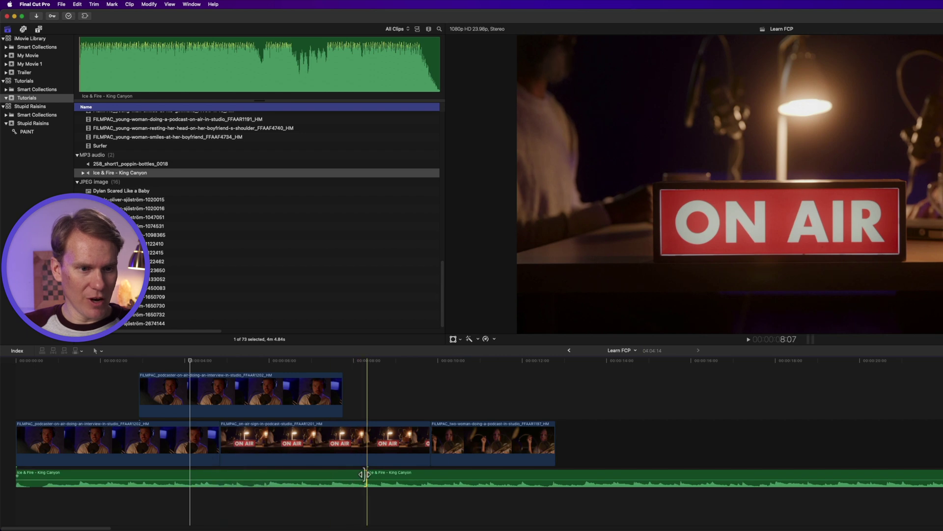
left_click_drag(365, 474, 265, 475)
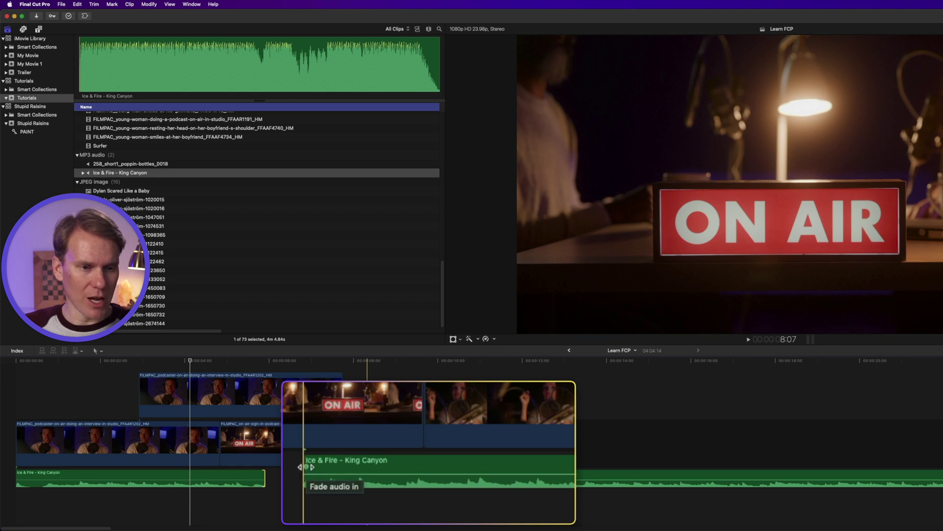
left_click_drag(305, 467, 527, 466)
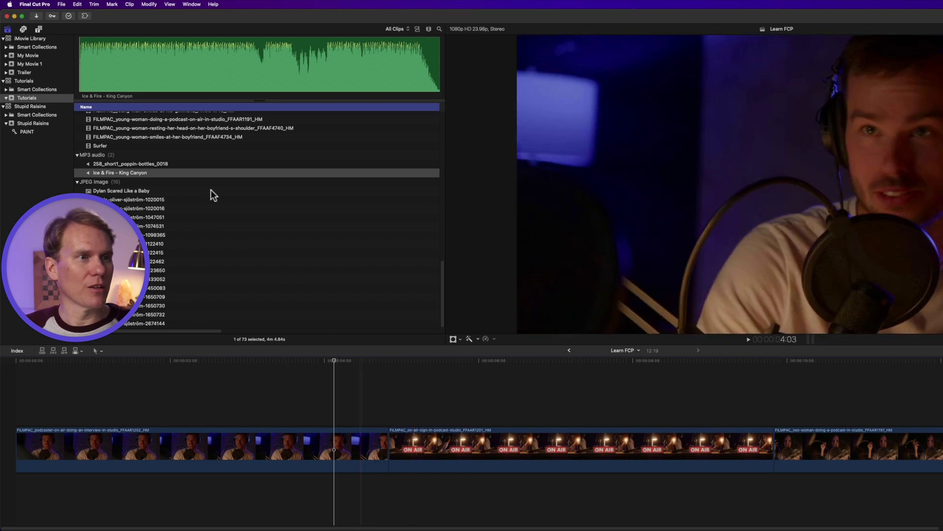
Step: Search titles for 'lower', add Lower Third Fun above the first clip, and trim it to about 4:20
left_click(39, 30)
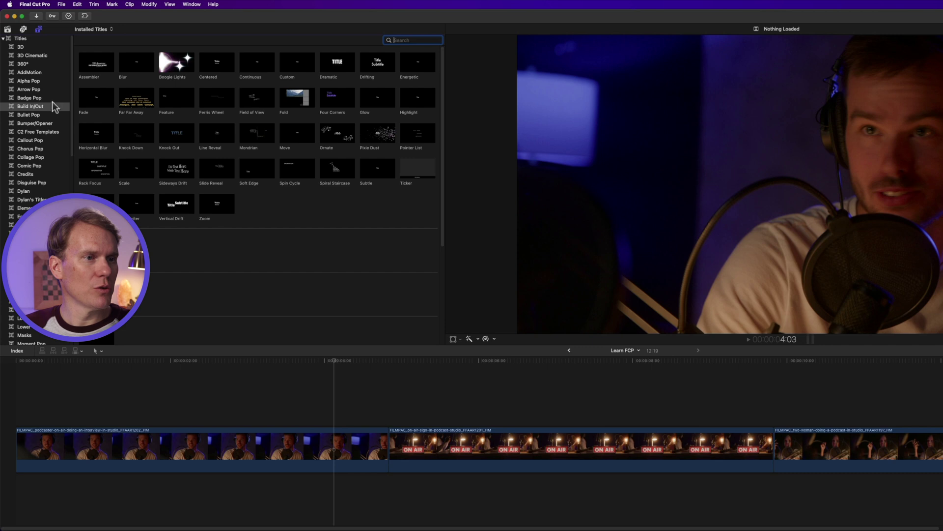
type("lower")
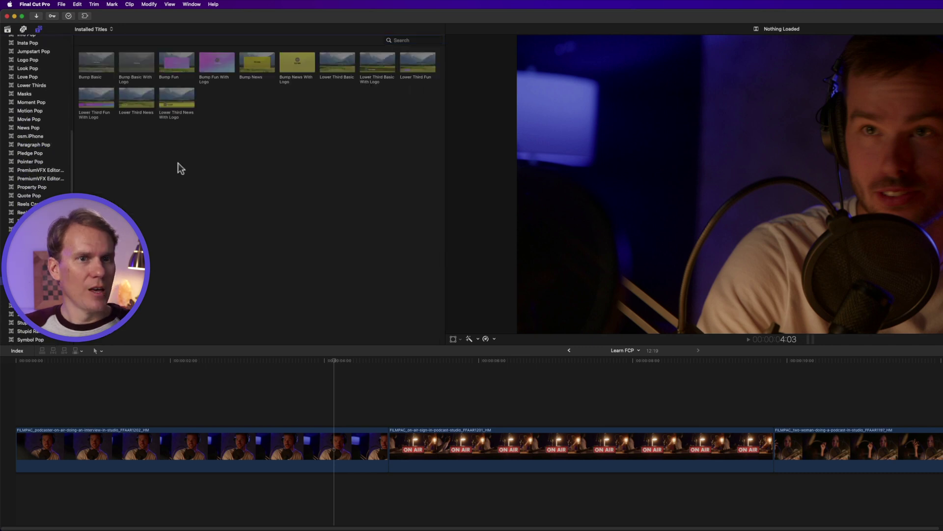
left_click_drag(409, 58, 19, 416)
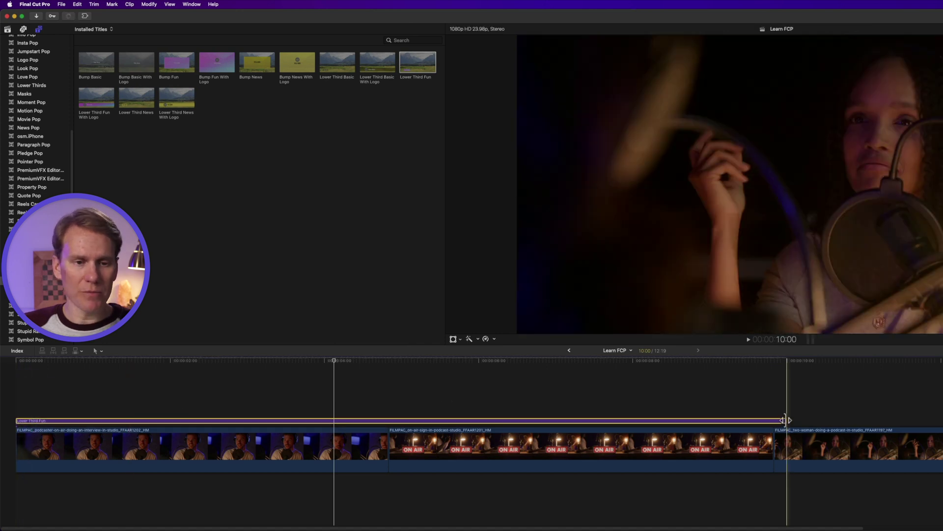
left_click_drag(786, 421, 386, 402)
Step: Move the title to the start over the podcaster shot and play it back to preview
left_click(202, 421)
left_click_drag(202, 421, 32, 373)
key("space")
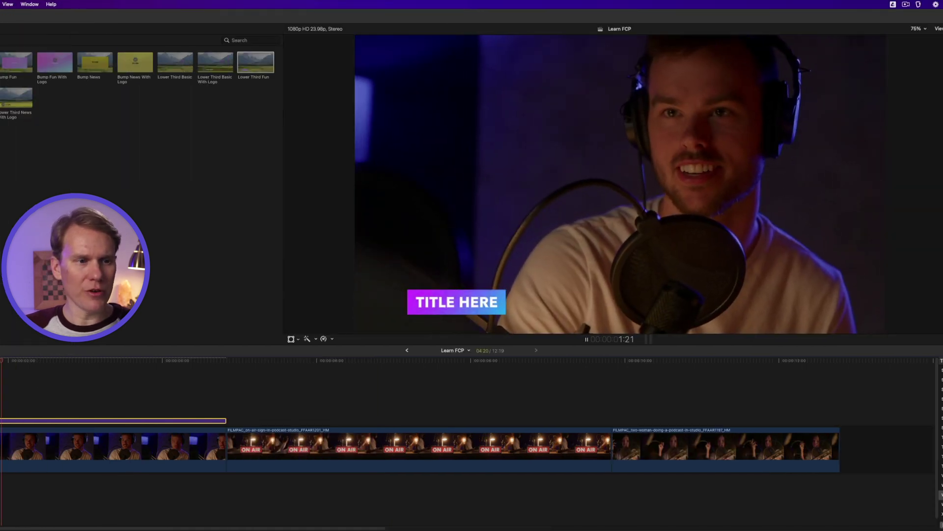
key("space")
left_click(31, 418)
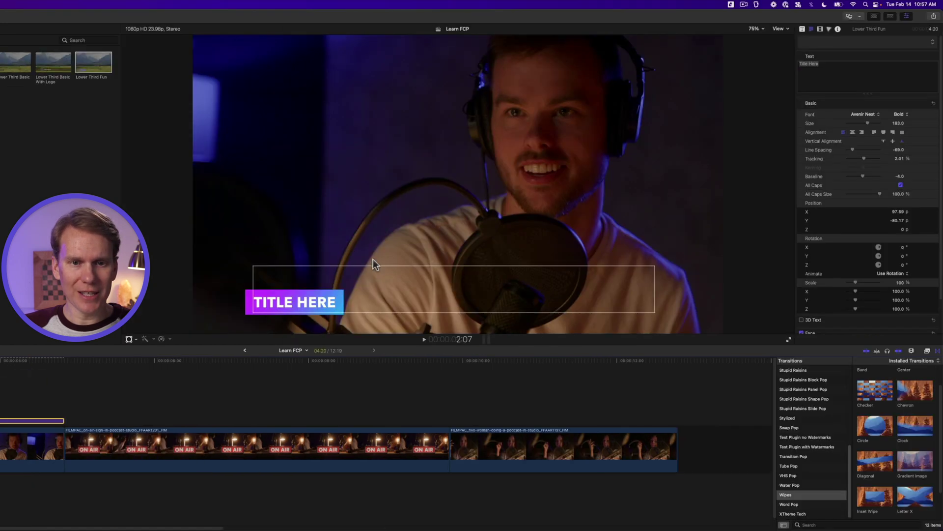
Step: Change the lower-third text to DYLAN, set in Bebas at size 237
left_click_drag(346, 301, 348, 301)
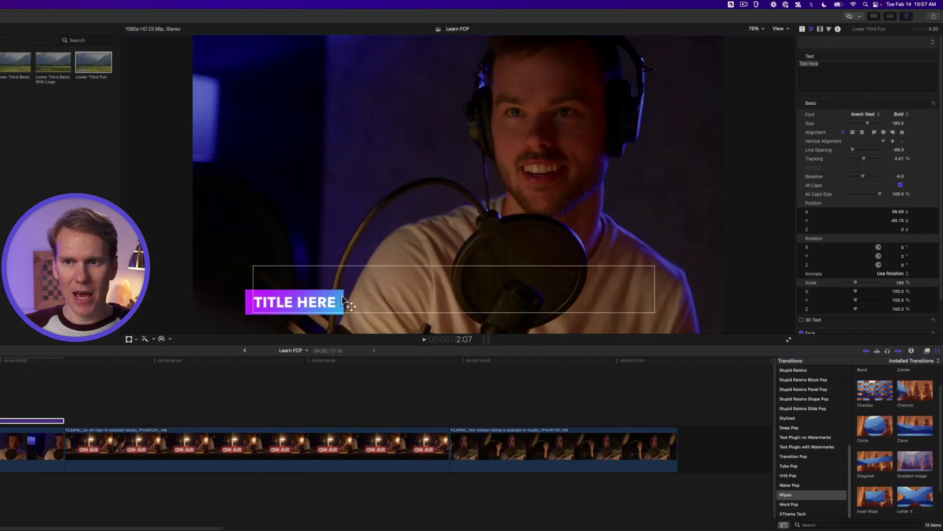
mouse_move(826, 48)
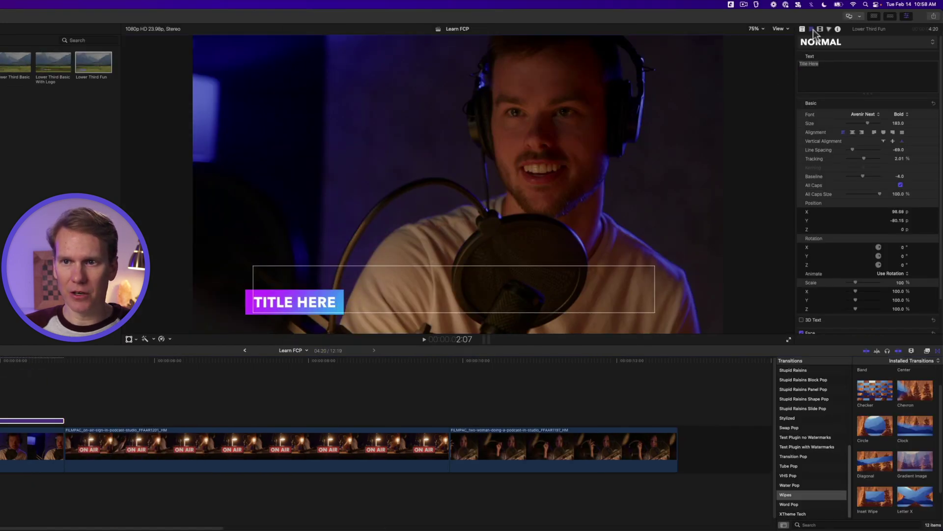
triple_click(830, 69)
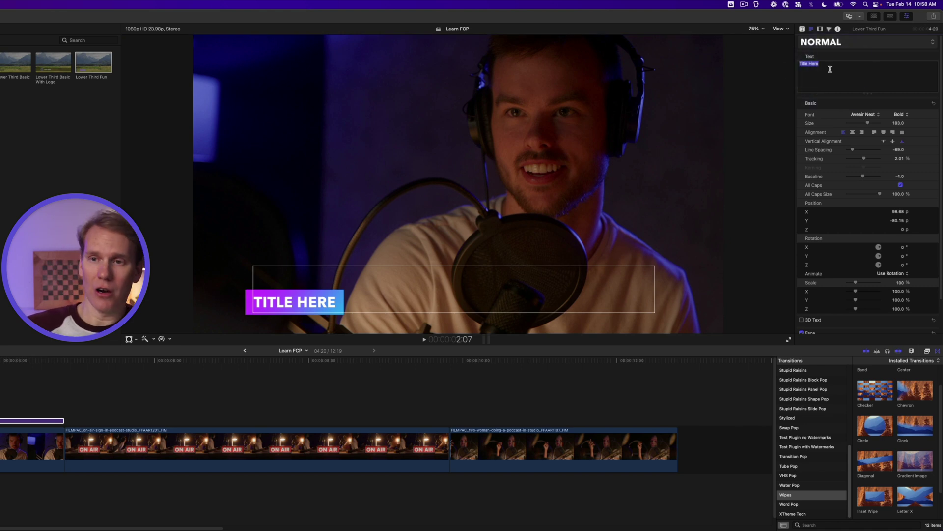
type("Dylan")
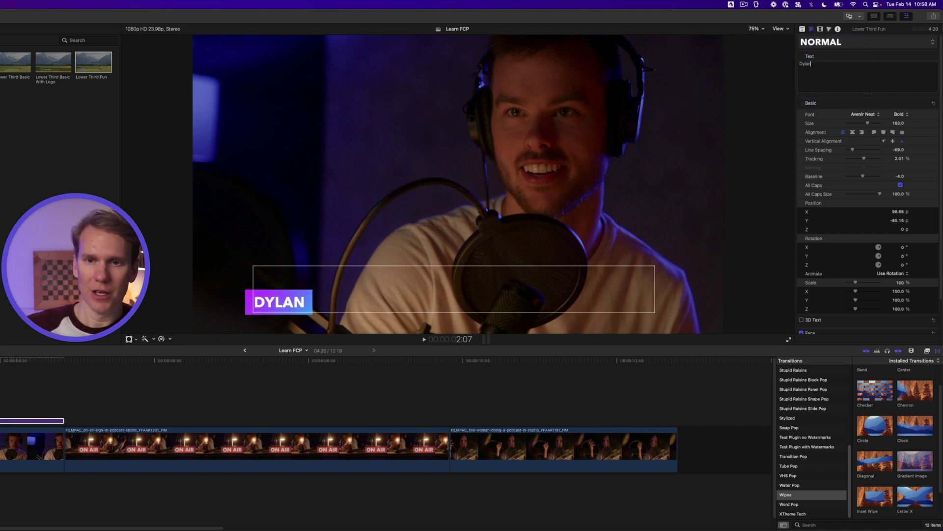
left_click(874, 117)
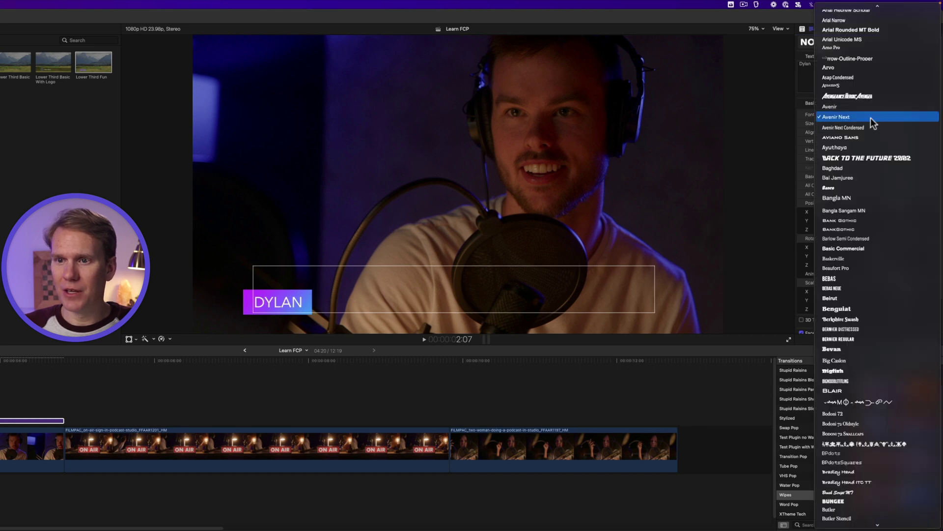
left_click(847, 279)
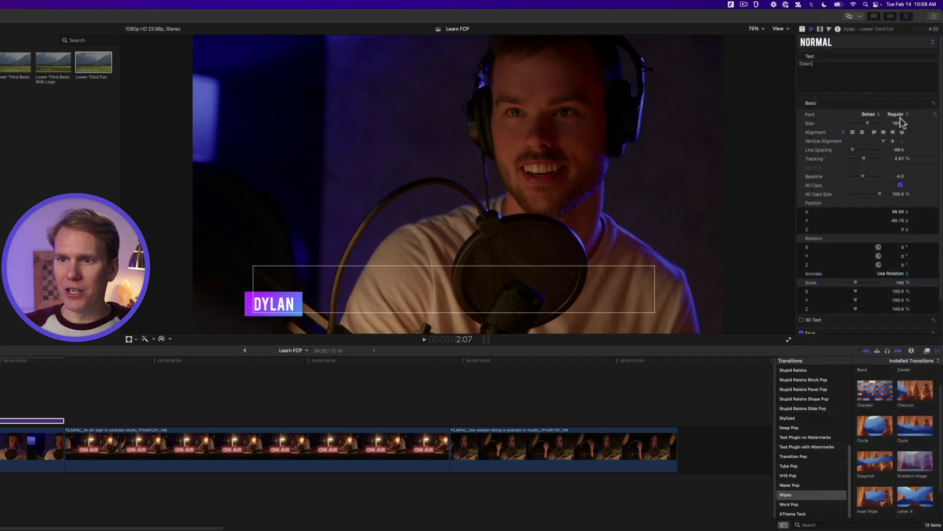
left_click_drag(873, 121, 876, 122)
Step: Try face colours for the DYLAN letters, then move the title up to the upper left
scroll(892, 192, "down", 2)
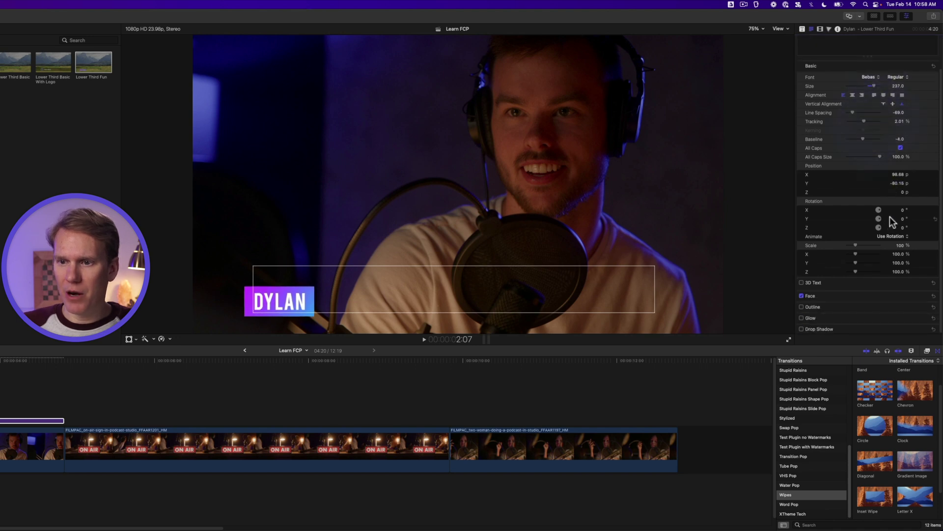
left_click(924, 295)
scroll(909, 302, "down", 2)
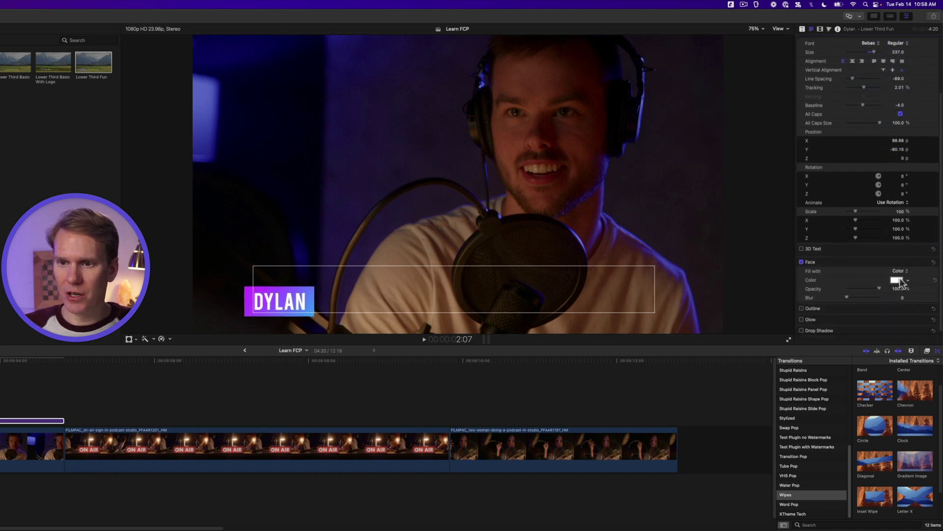
left_click(900, 282)
left_click_drag(902, 248, 878, 293)
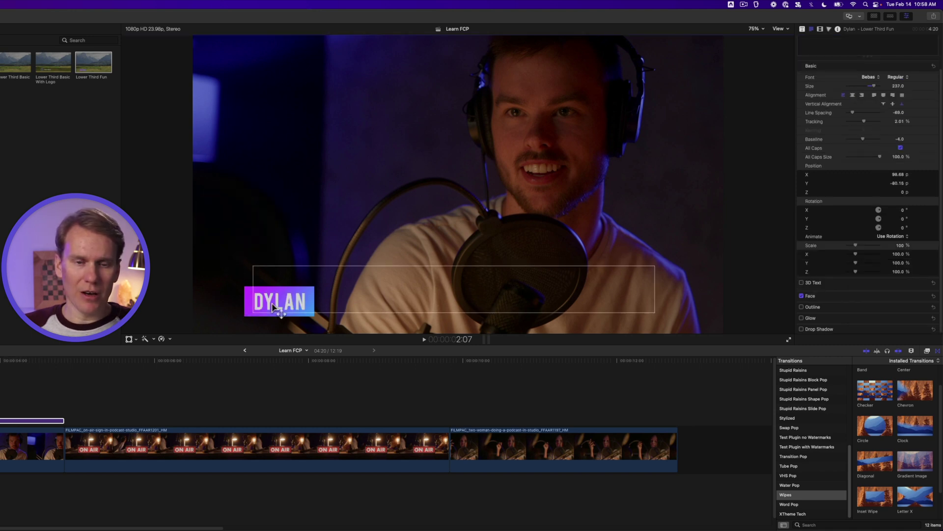
left_click_drag(276, 307, 288, 116)
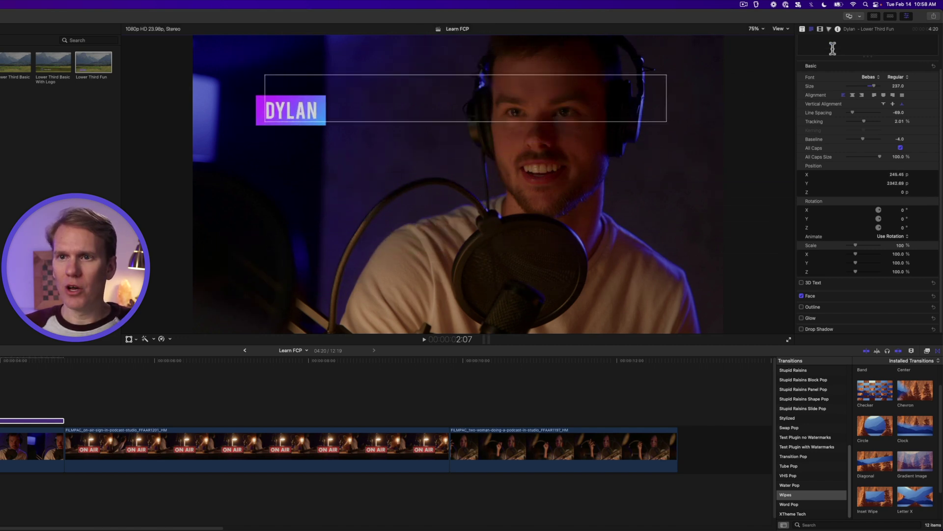
Step: Set the DYLAN title's Title Size to Large
left_click(802, 29)
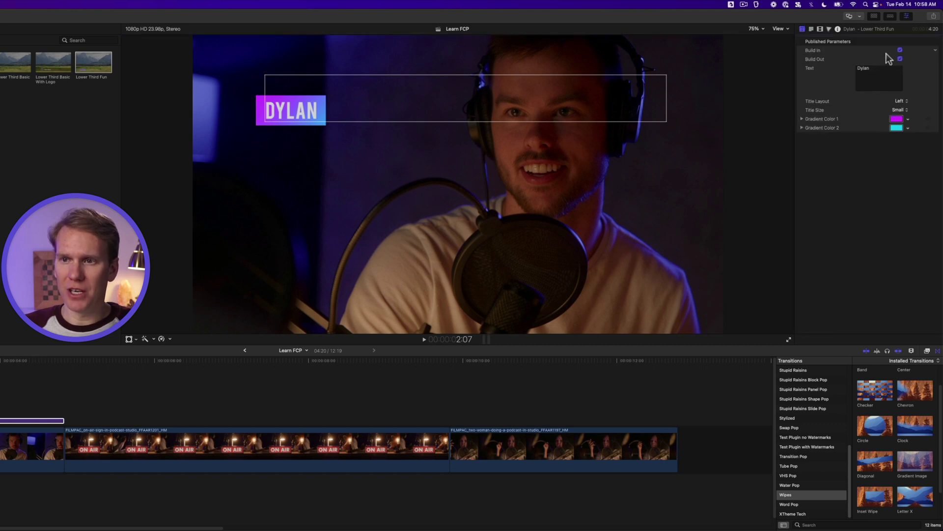
left_click(899, 110)
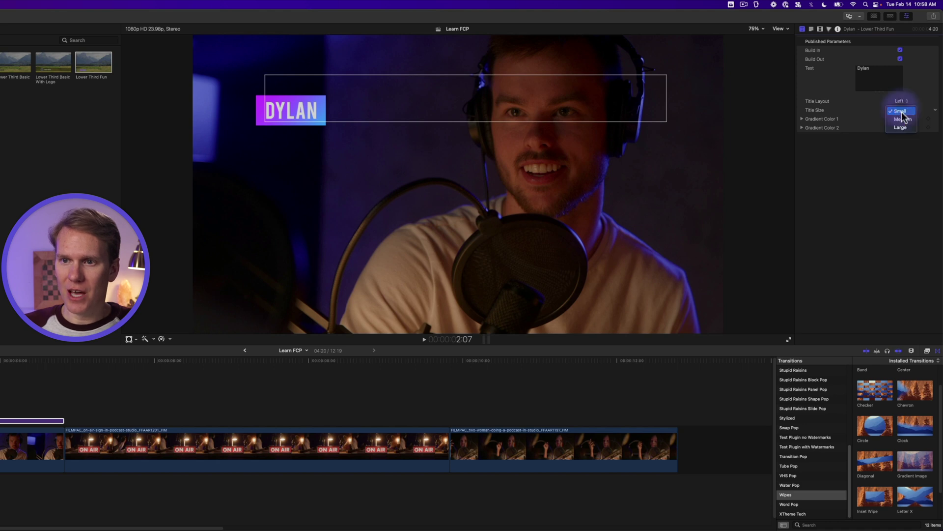
left_click(902, 128)
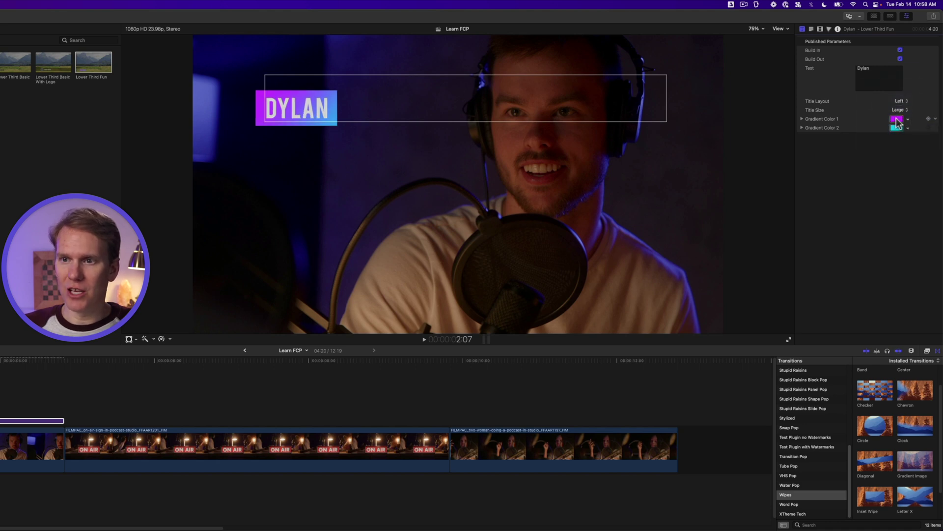
Step: Set both Gradient Color 1 and Gradient Color 2 to purple
left_click(897, 120)
left_click(812, 131)
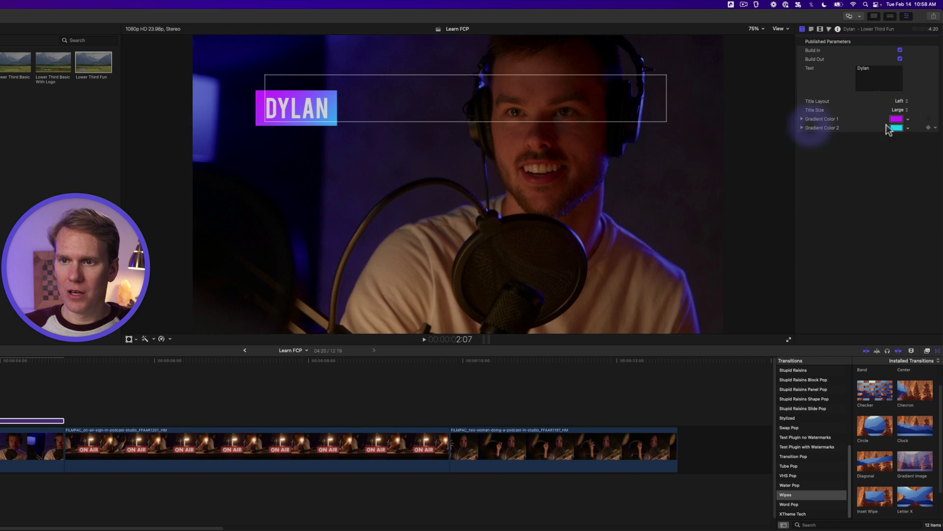
left_click(895, 128)
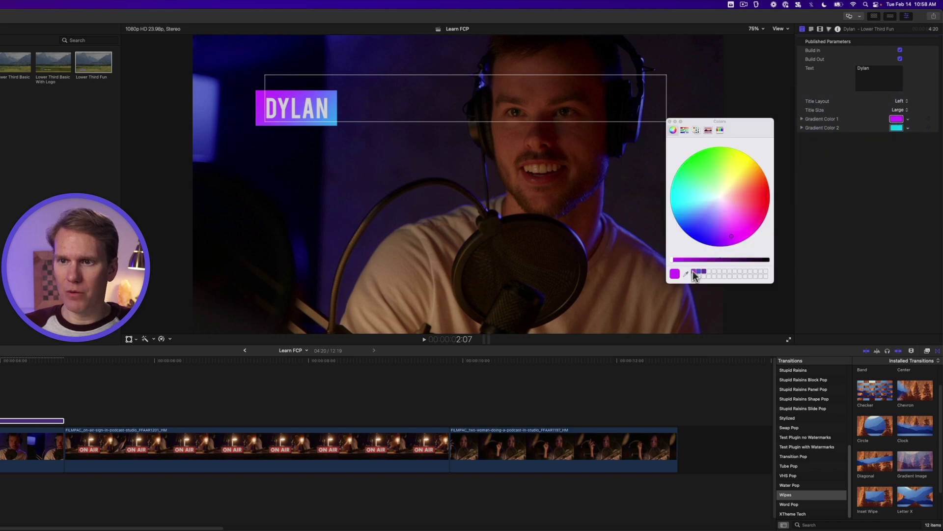
left_click(694, 272)
left_click(897, 128)
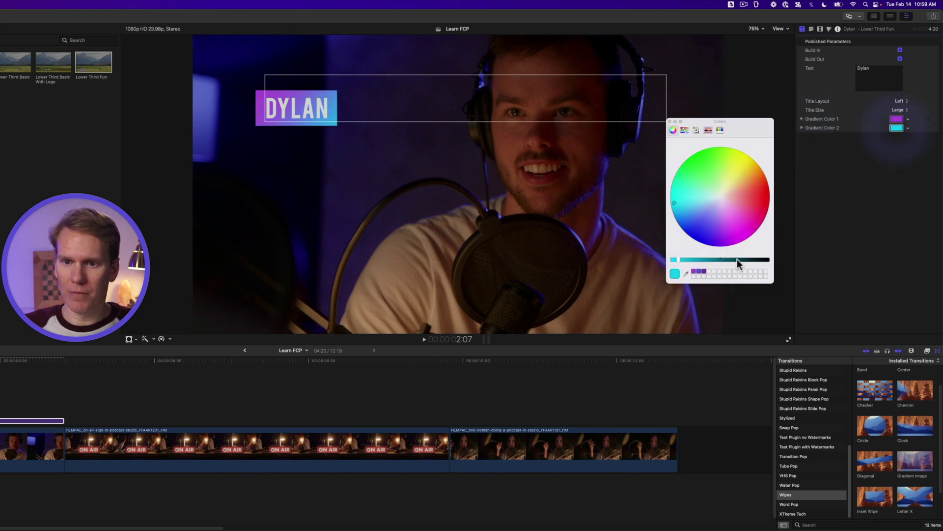
left_click(704, 271)
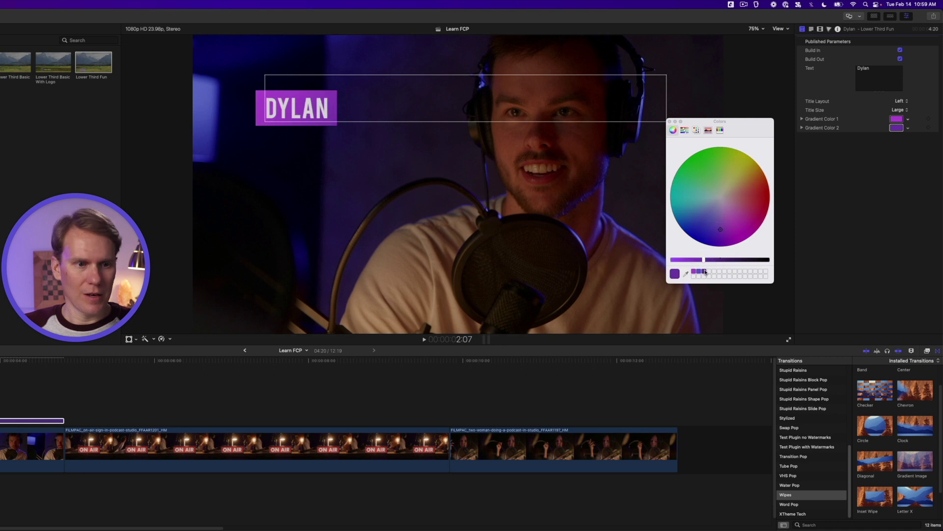
Step: Play back the edit to preview the purple title, then widen the timeline
key("space")
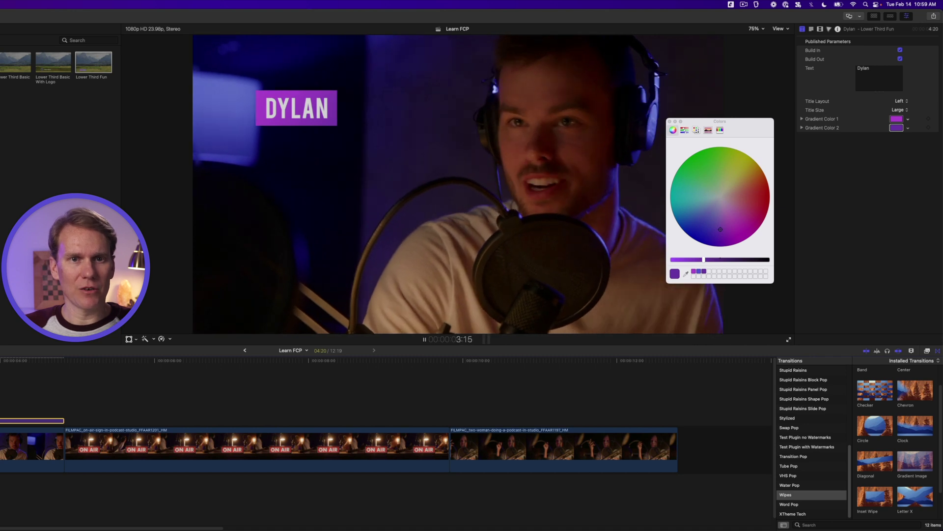
key("space")
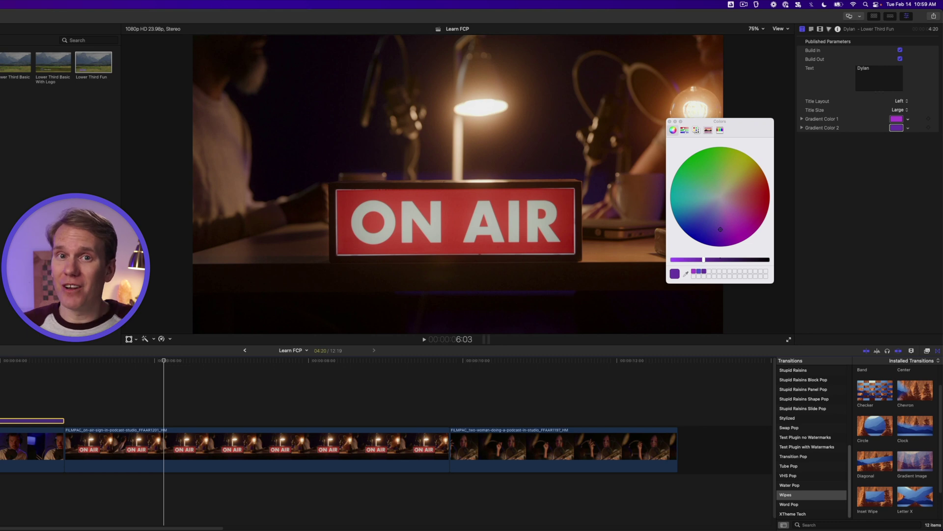
left_click(928, 351)
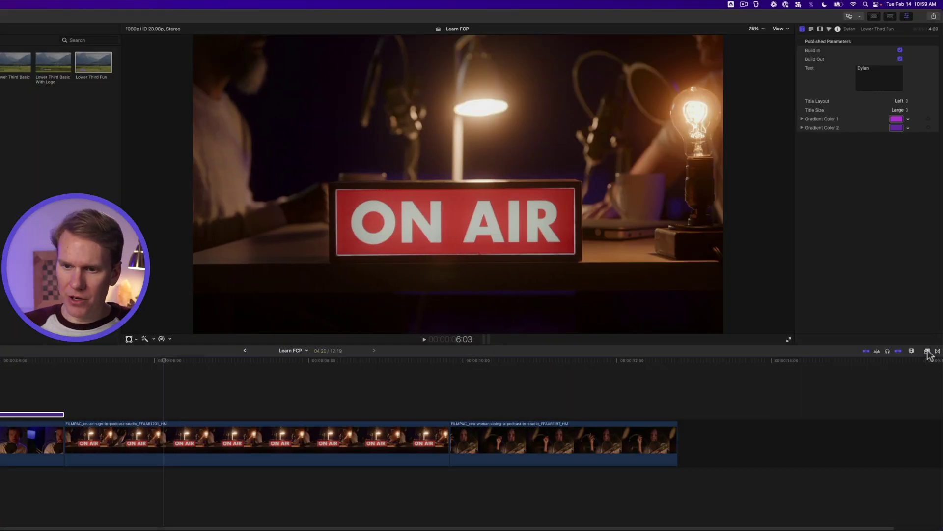
Step: Apply the Comic Cool effect from Comic Looks to the second clip
left_click(927, 350)
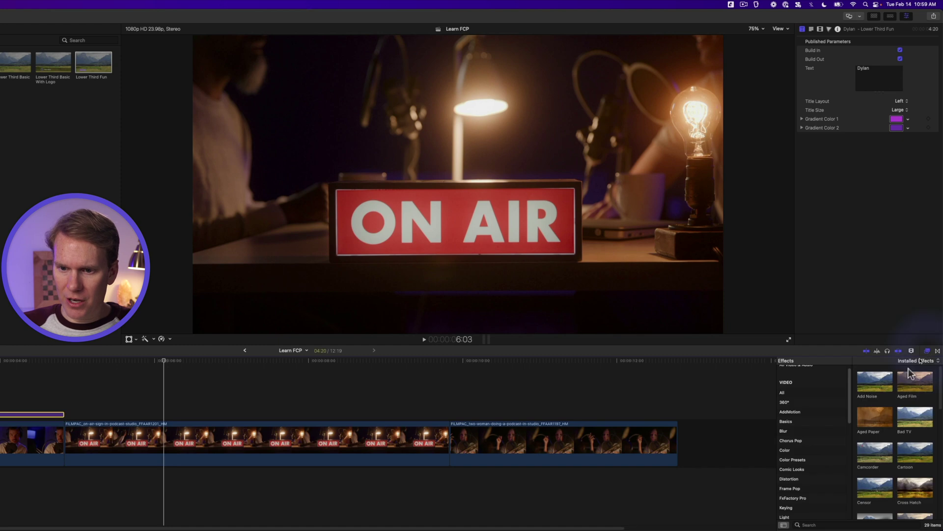
left_click(801, 470)
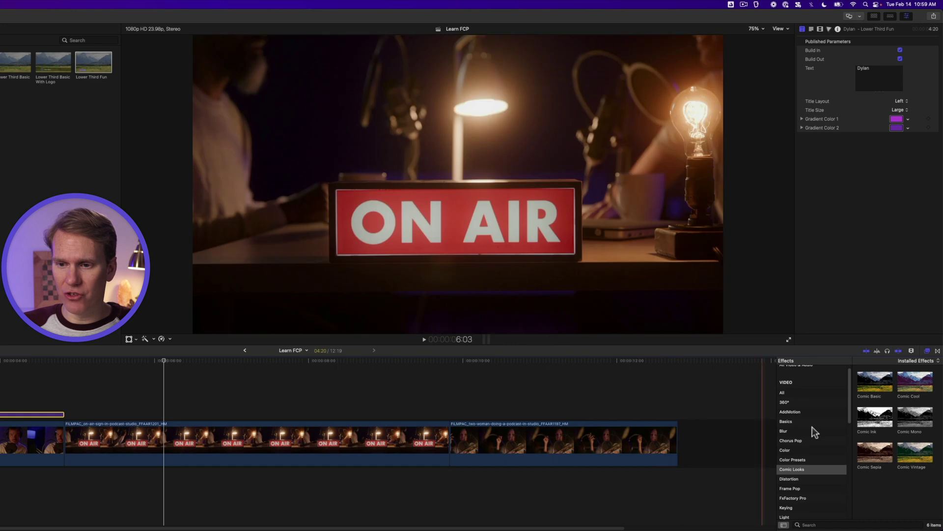
left_click_drag(906, 383, 631, 447)
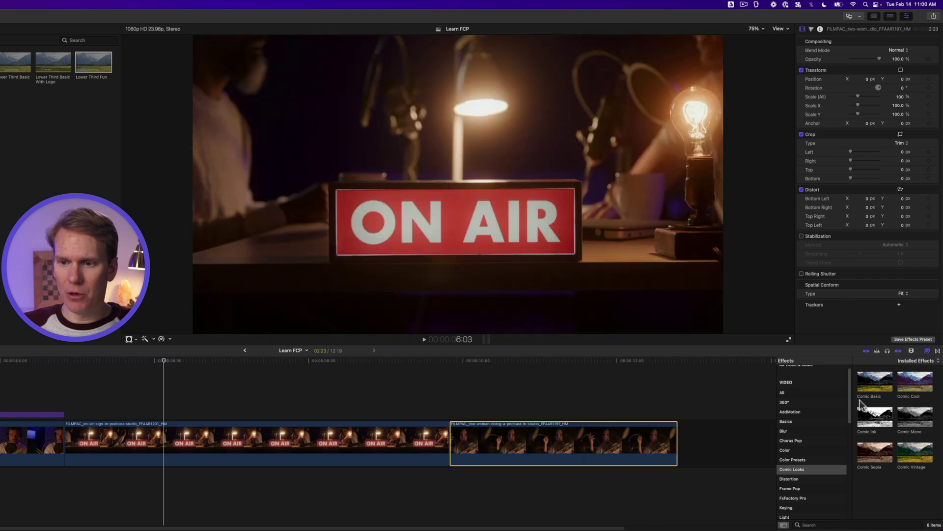
Step: Preview the comic look on the second clip and select its Comic Cool settings
double_click(915, 383)
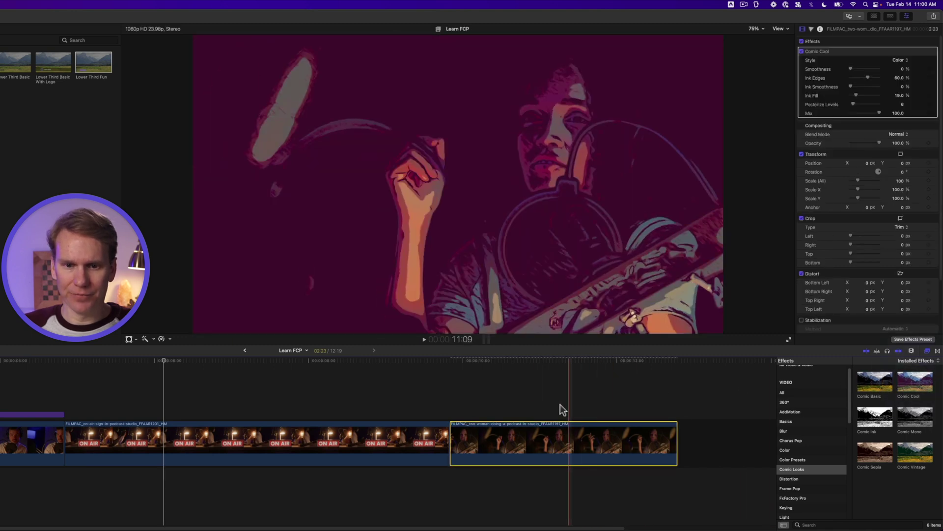
left_click(486, 393)
key("space")
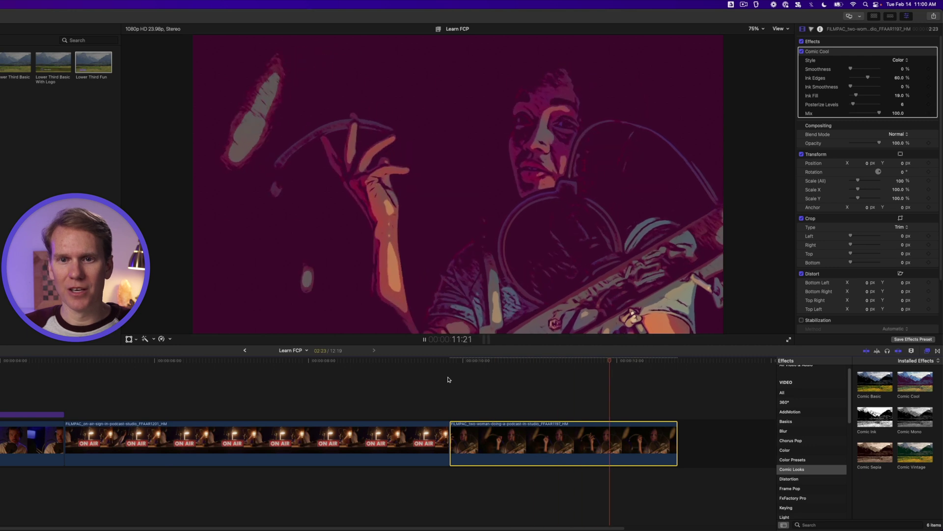
left_click(546, 370)
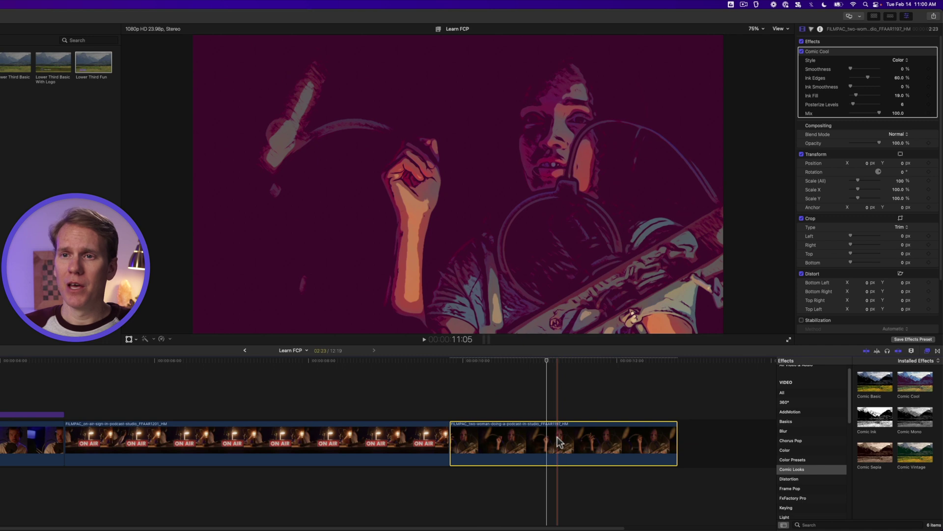
left_click(845, 49)
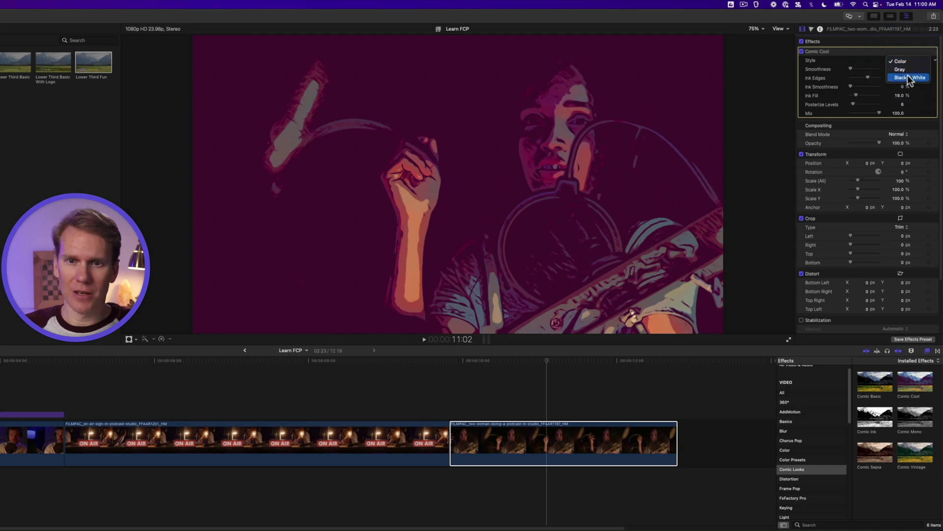
Step: Switch Comic Cool to Black & White with 51.95% smoothness and preview it from 9:23
left_click(907, 77)
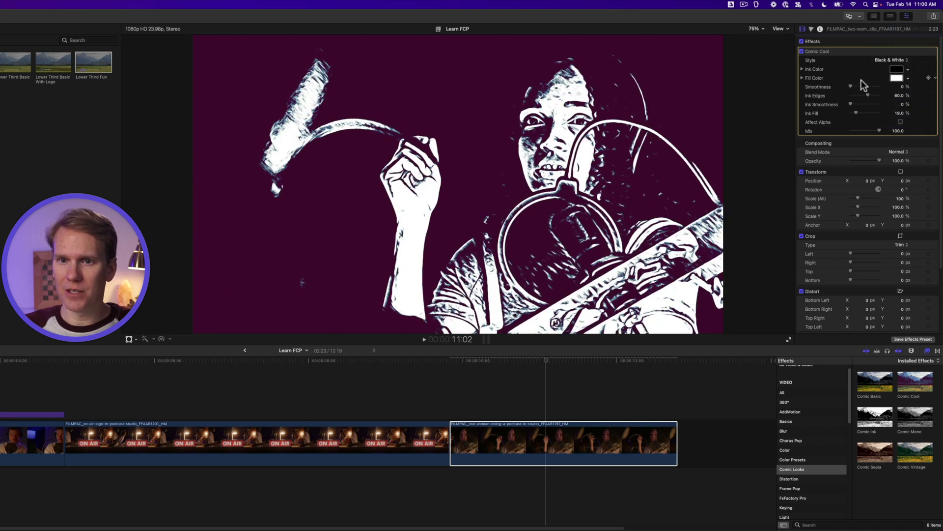
left_click_drag(857, 84, 865, 84)
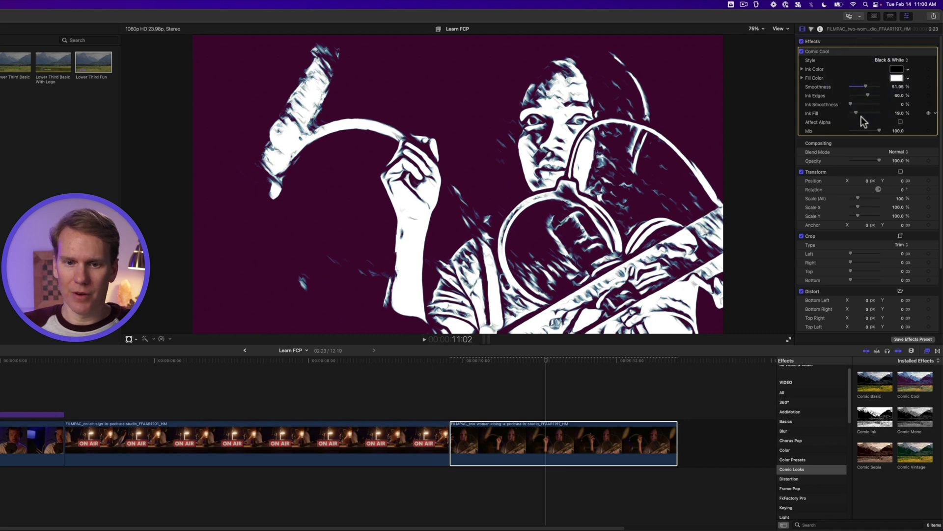
left_click(460, 376)
key("space")
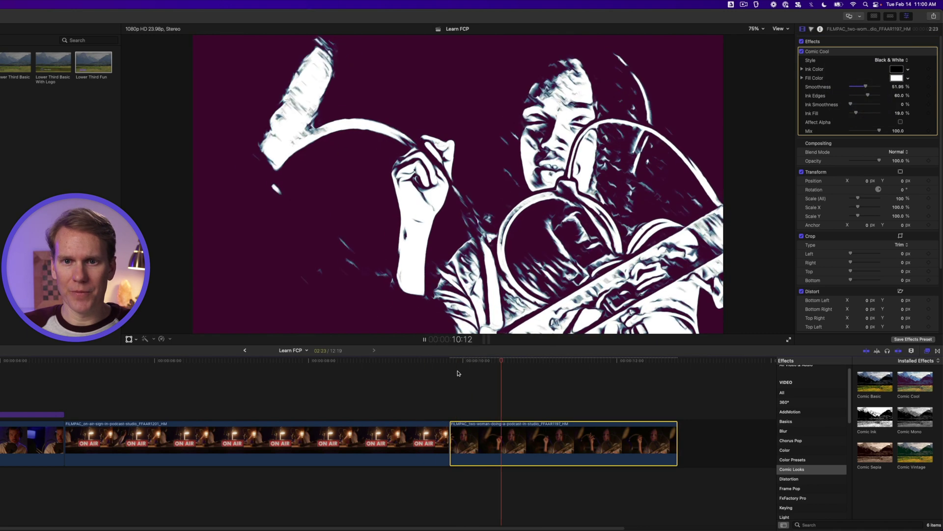
key("space")
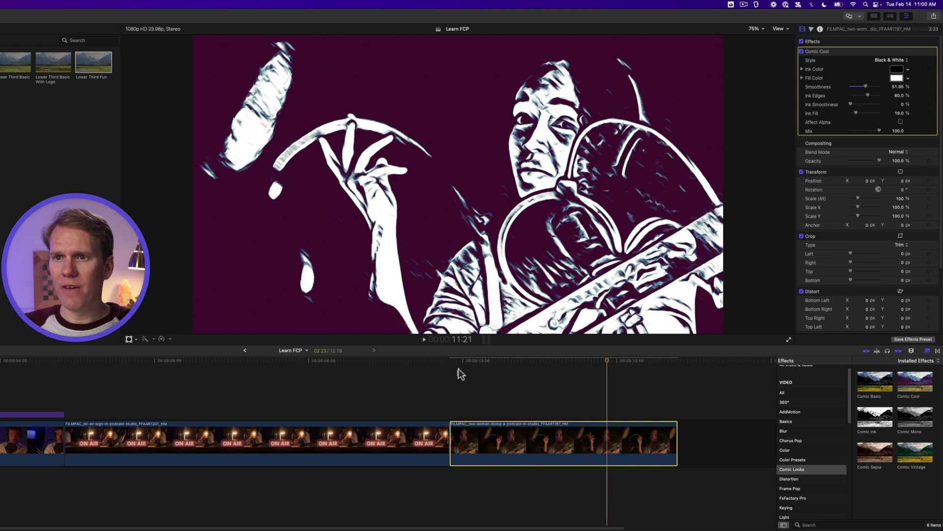
Step: Toggle the Comic Cool effect off and on, then delete it
left_click(802, 51)
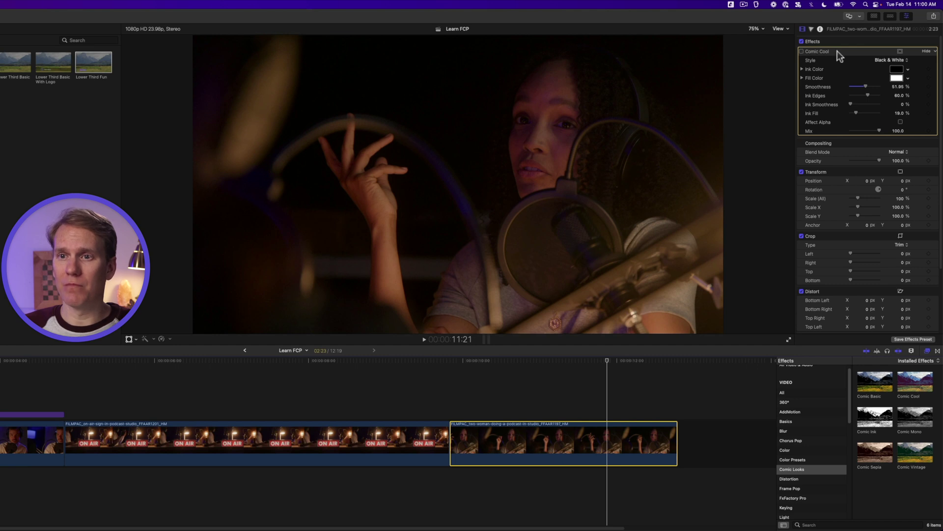
left_click(802, 51)
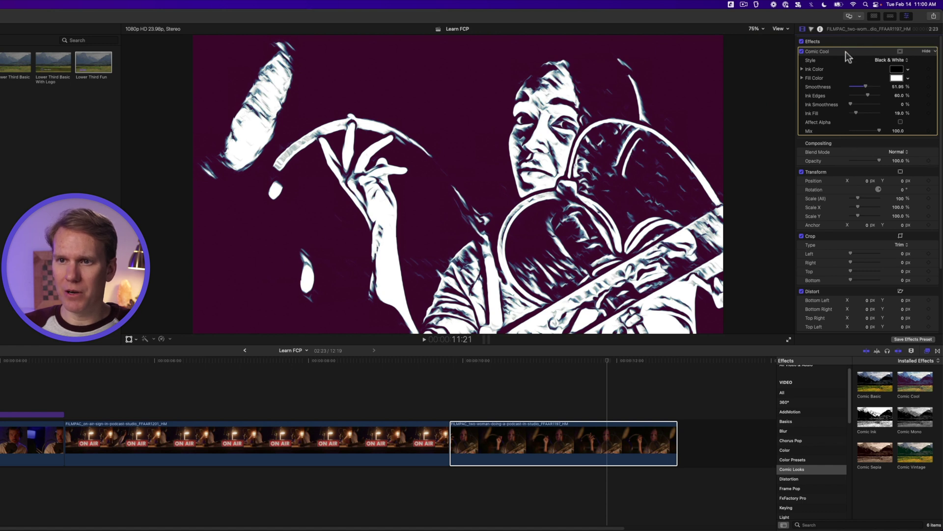
key("Delete")
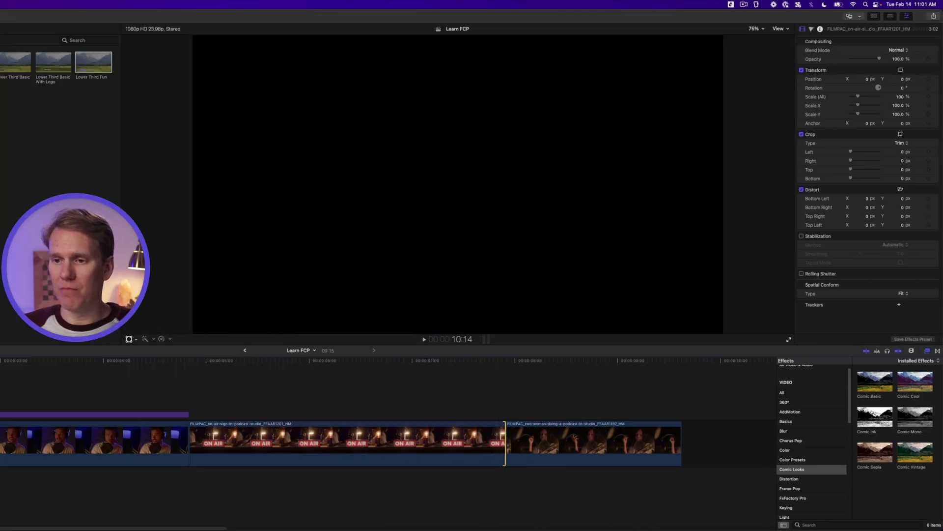
Step: Place a Chevron wipe between the ON AIR and two-woman clips and preview it
left_click(937, 351)
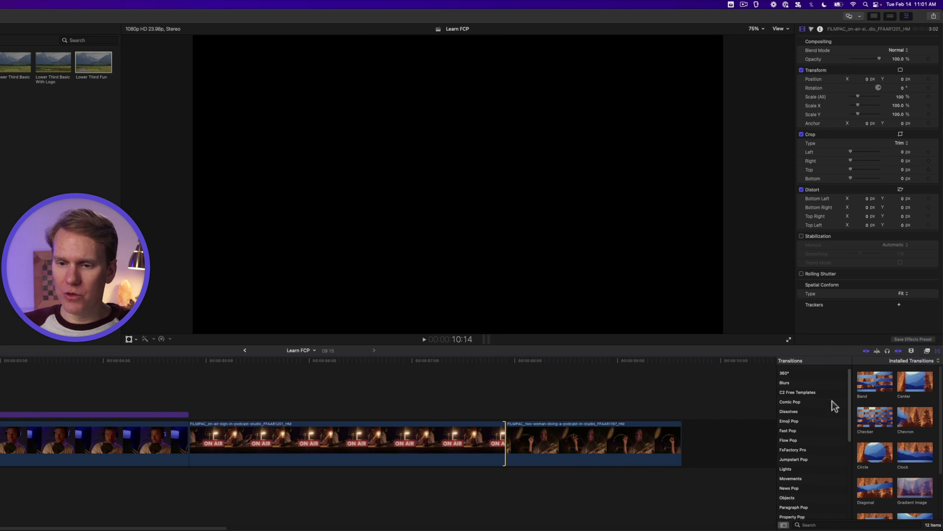
scroll(832, 400, "down", 8)
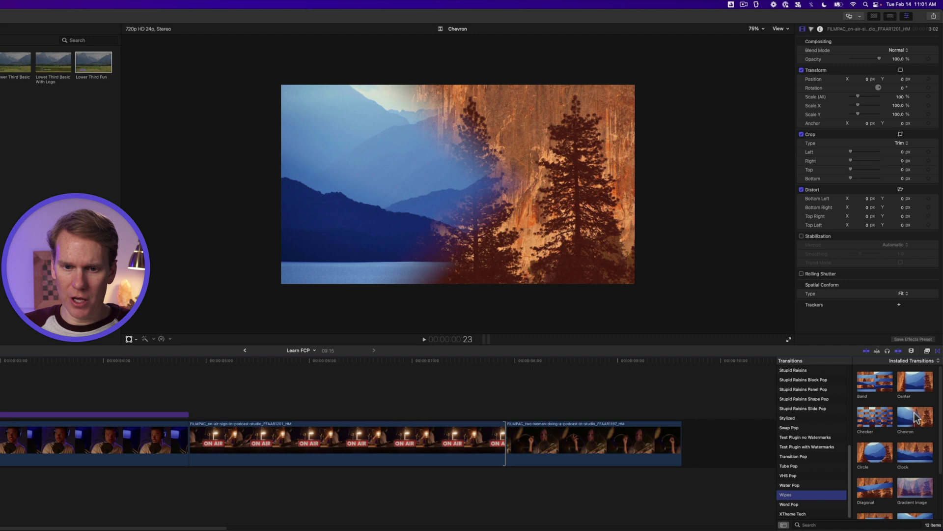
left_click_drag(913, 416, 489, 445)
key("space")
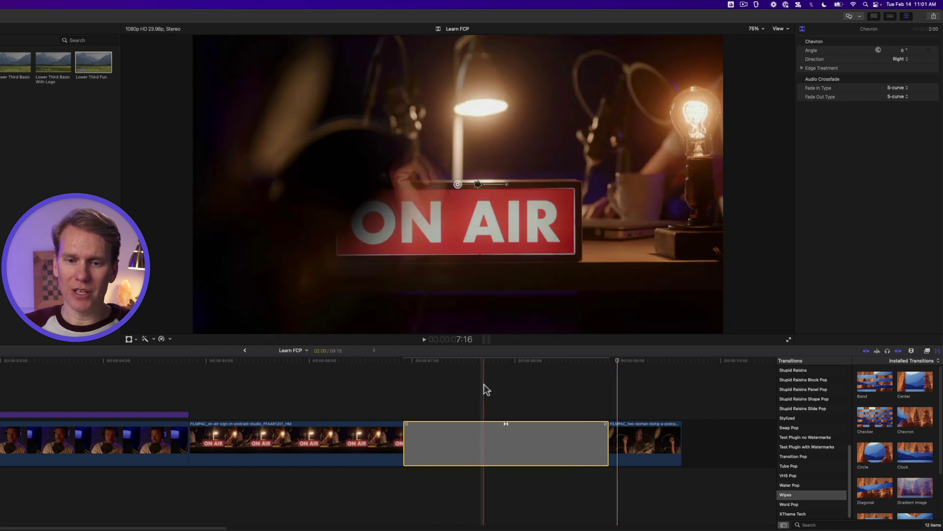
left_click(485, 384)
Step: Shorten the Chevron transition and set its duration to exactly 1:00 with Control-D
left_click(489, 431)
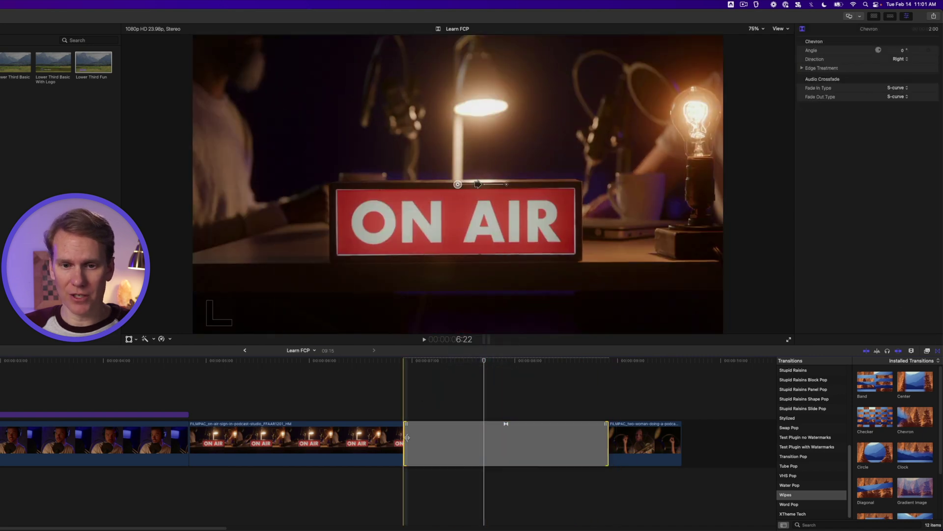
left_click_drag(405, 438, 473, 437)
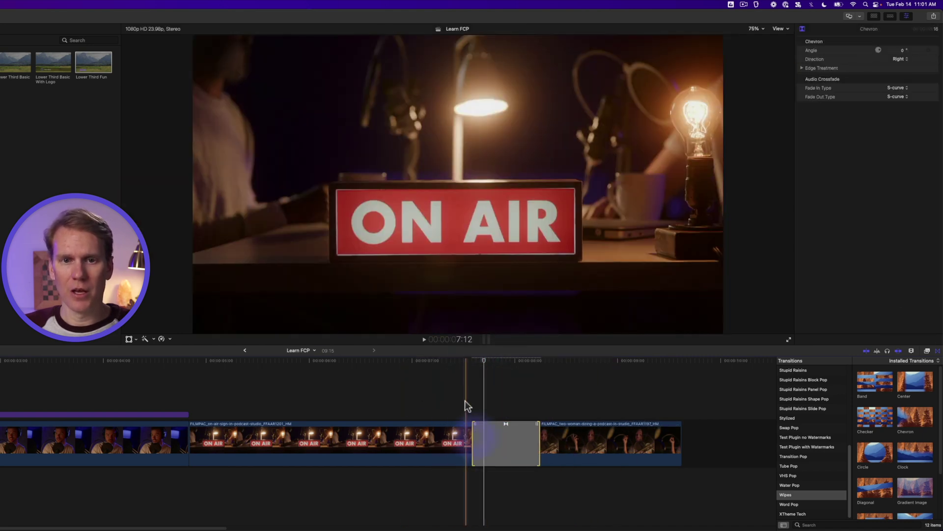
key("space")
key("space")
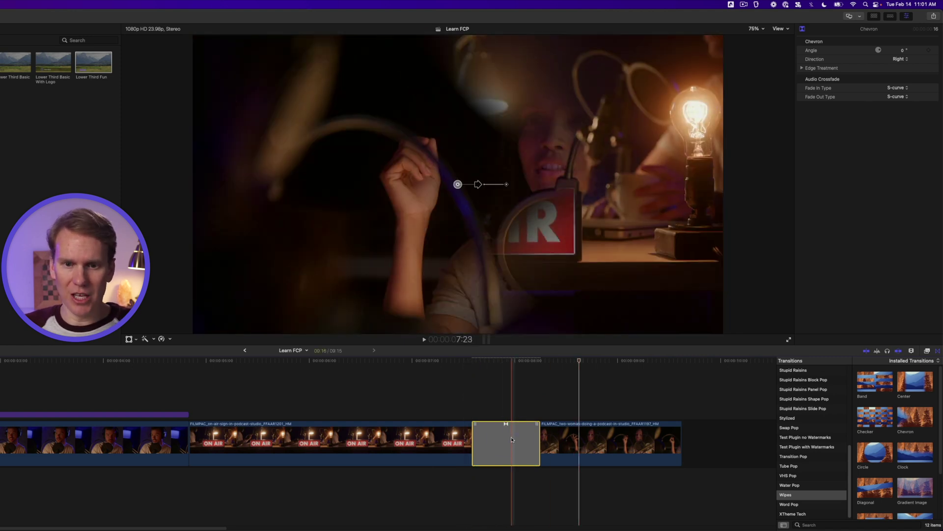
key("ctrl+d")
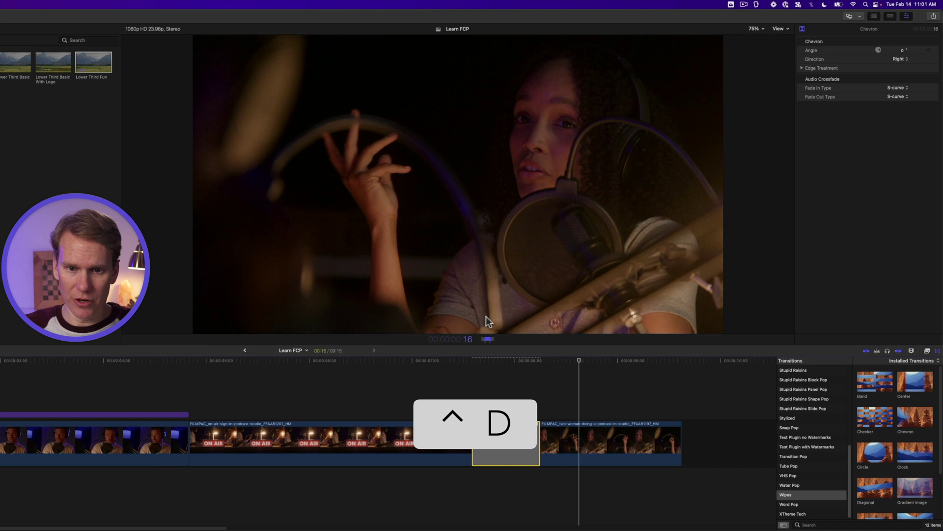
type("100")
key("Return")
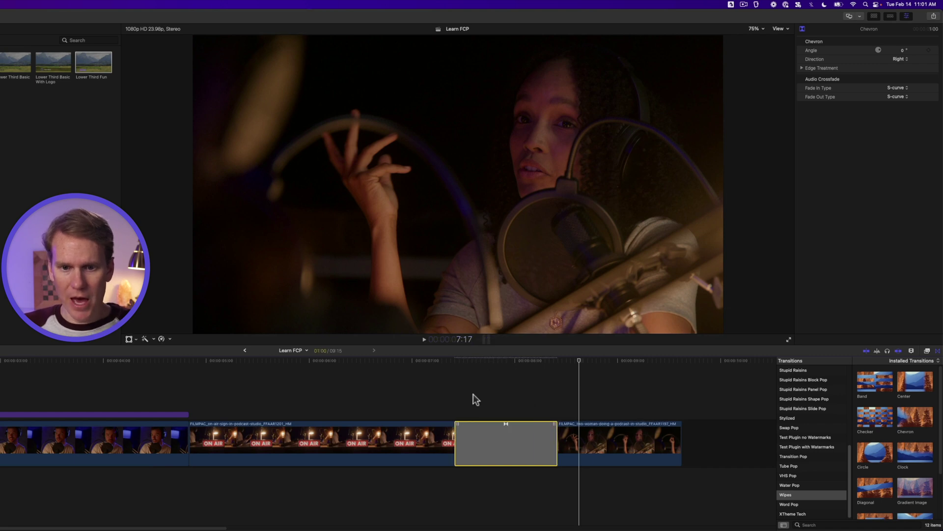
Step: Angle the Chevron wipe direction to about 338 degrees and preview it
left_click(507, 409)
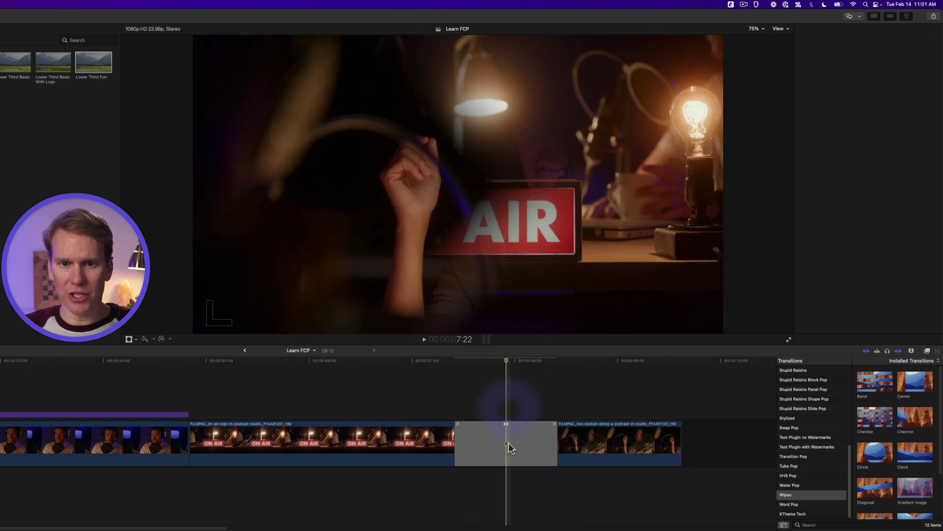
left_click(510, 447)
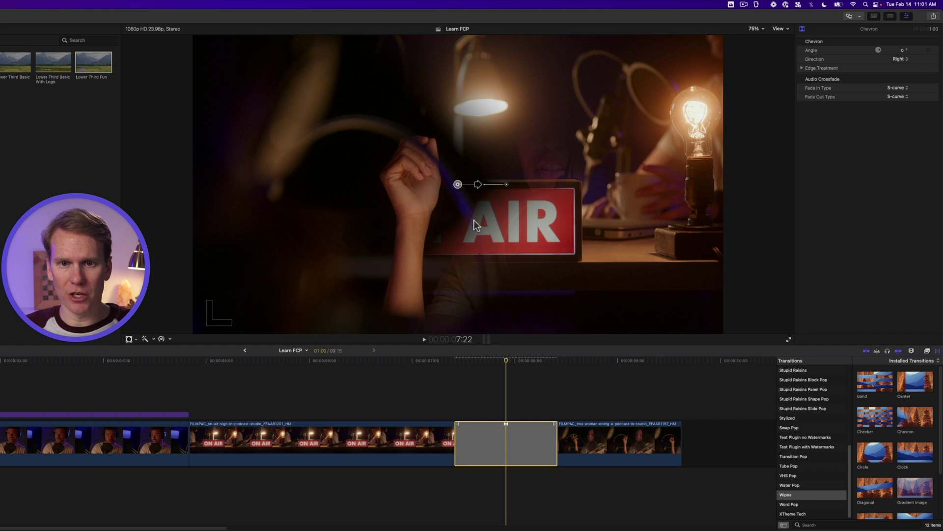
mouse_move(477, 184)
left_mouse_down()
mouse_move(488, 163)
mouse_move(489, 199)
left_mouse_up()
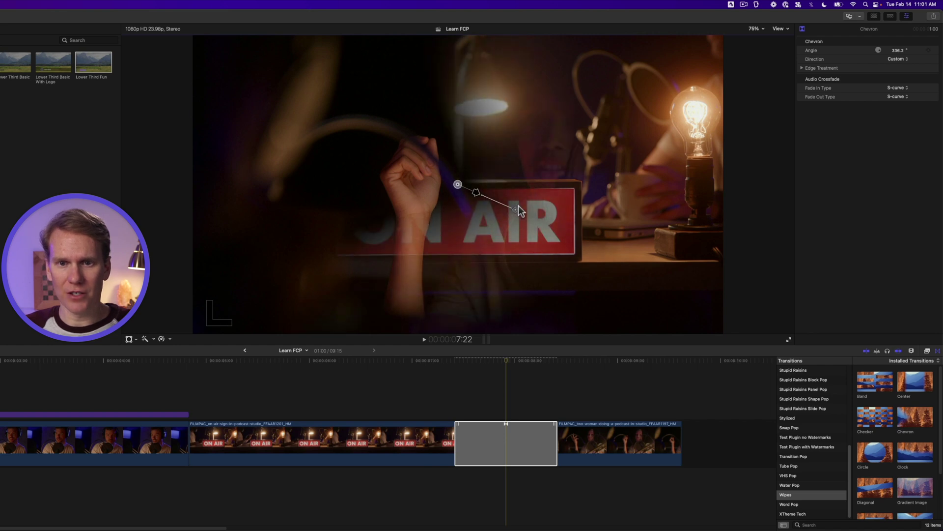
key("/")
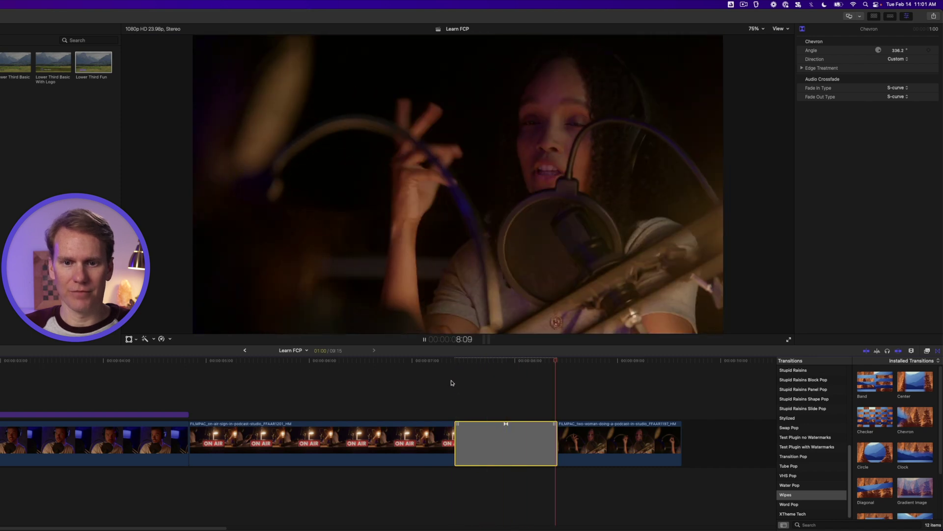
left_click(499, 360)
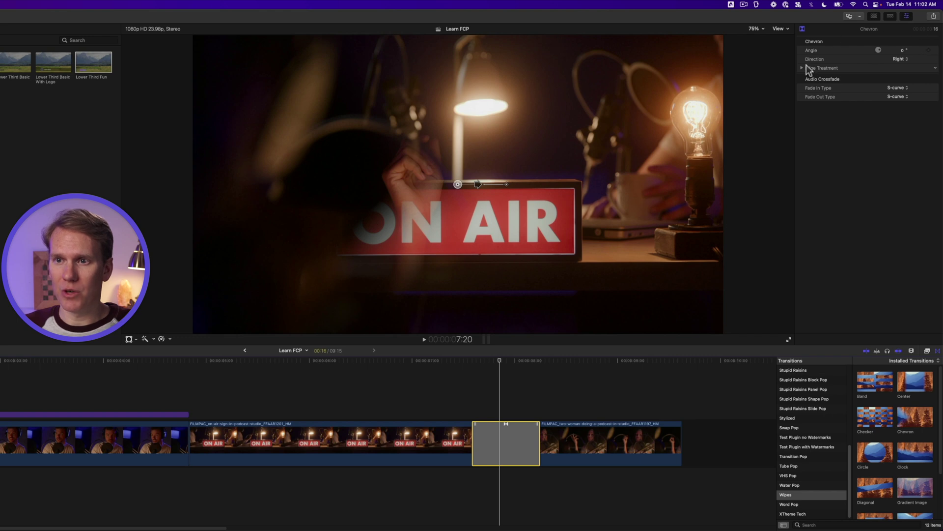
Step: Set the wipe Direction to Left and reduce the Edge Treatment border from 15 to 3
left_click(910, 59)
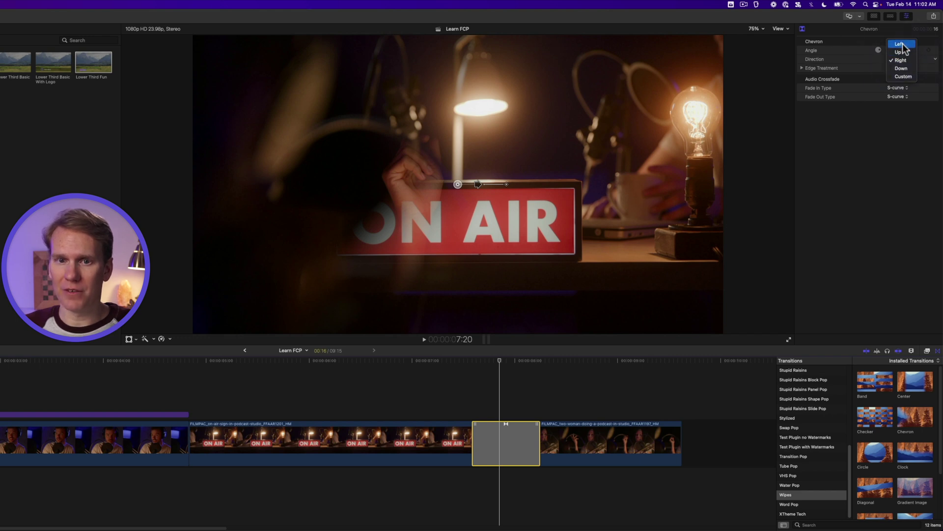
left_click(903, 45)
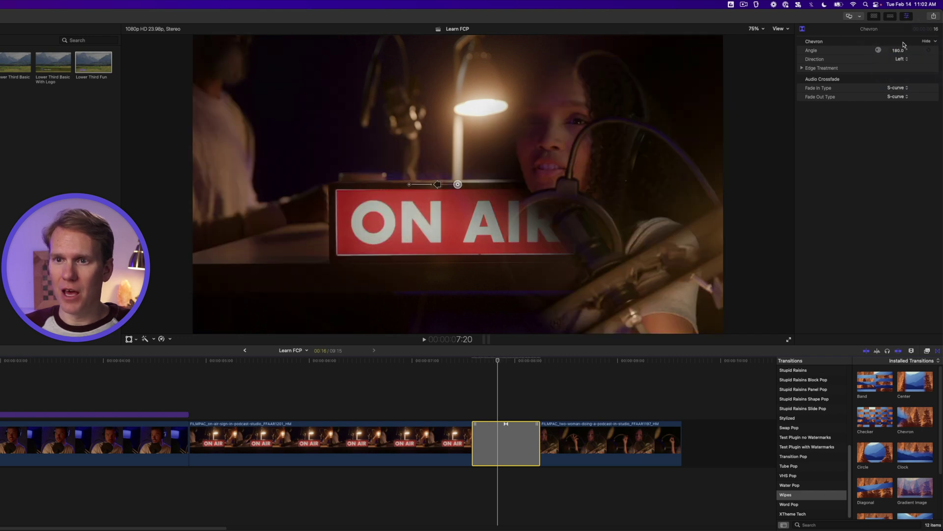
left_click(803, 68)
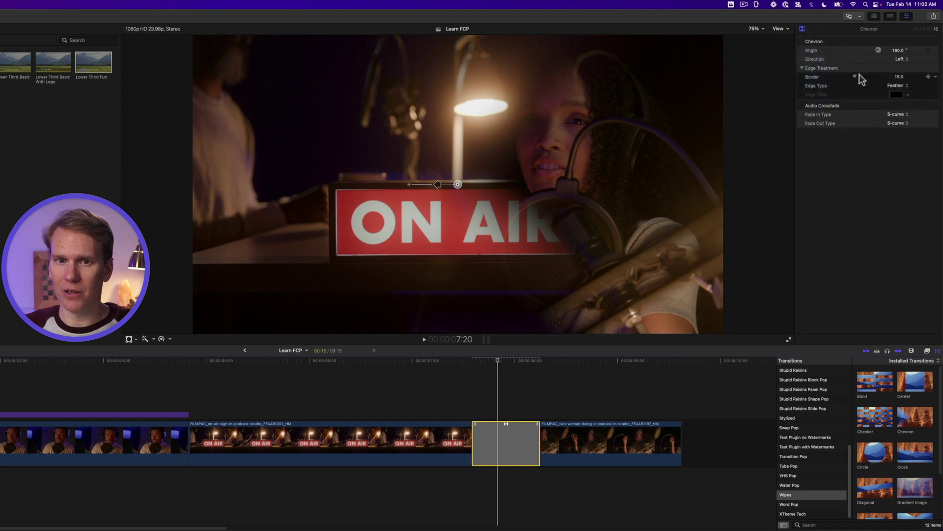
left_click_drag(856, 76, 852, 76)
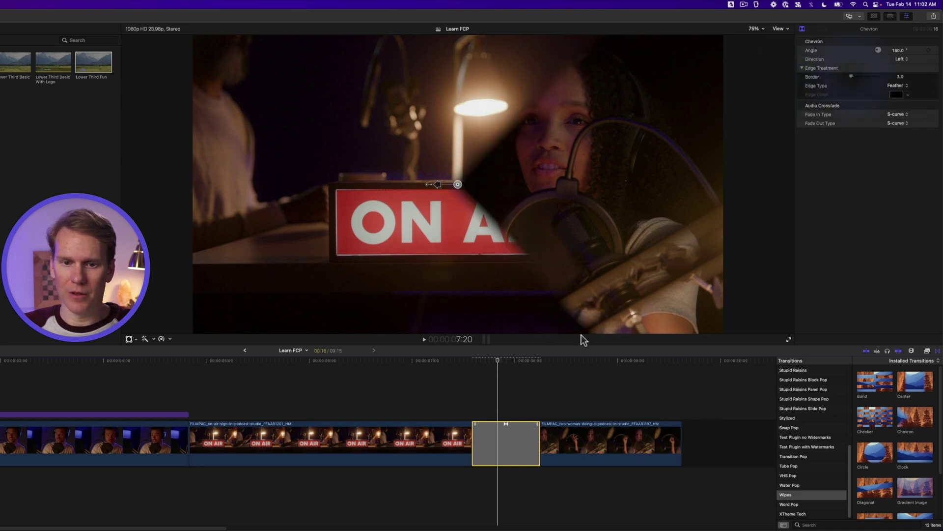
key("space")
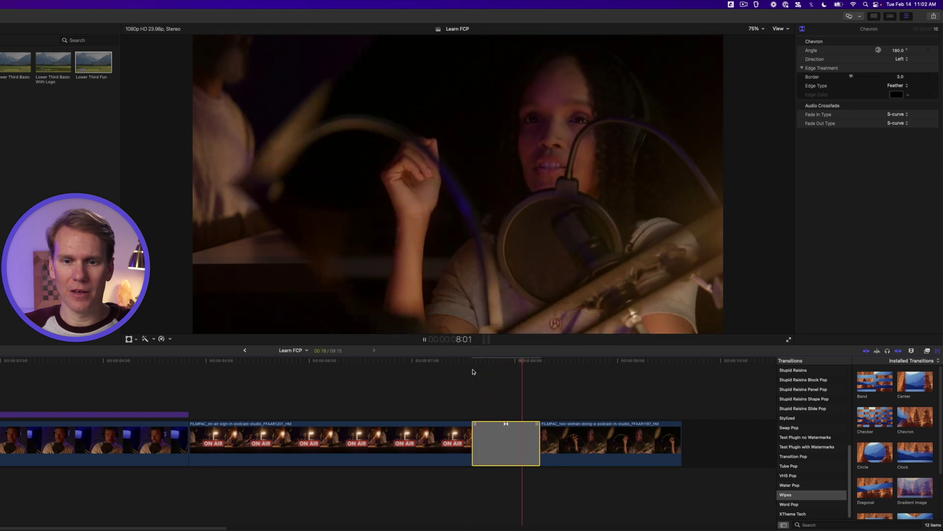
key("space")
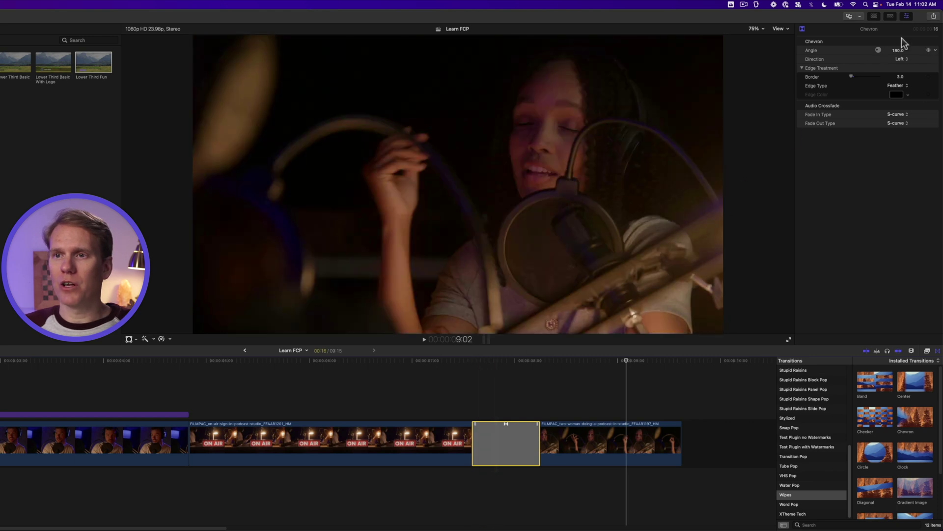
Step: Export the project as a Video and Audio H.264 file saved as Learn FCP
left_click(934, 15)
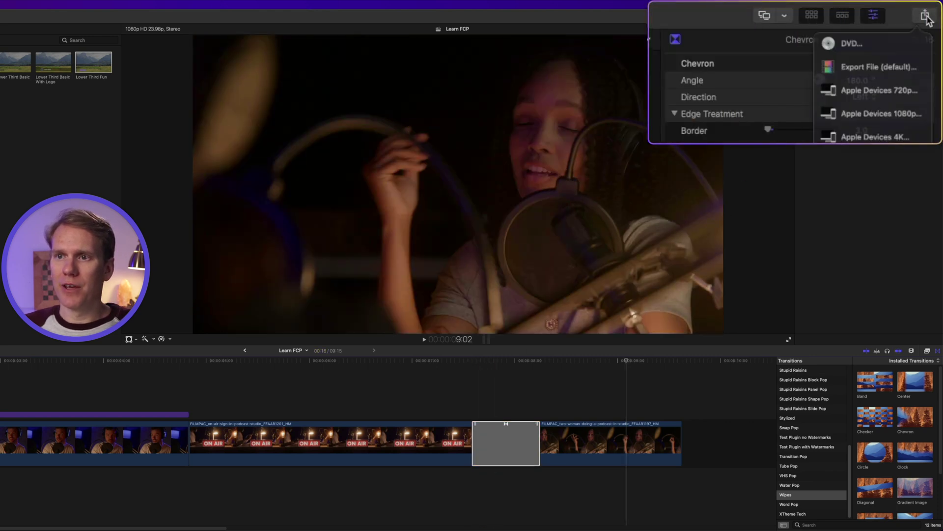
left_click(872, 79)
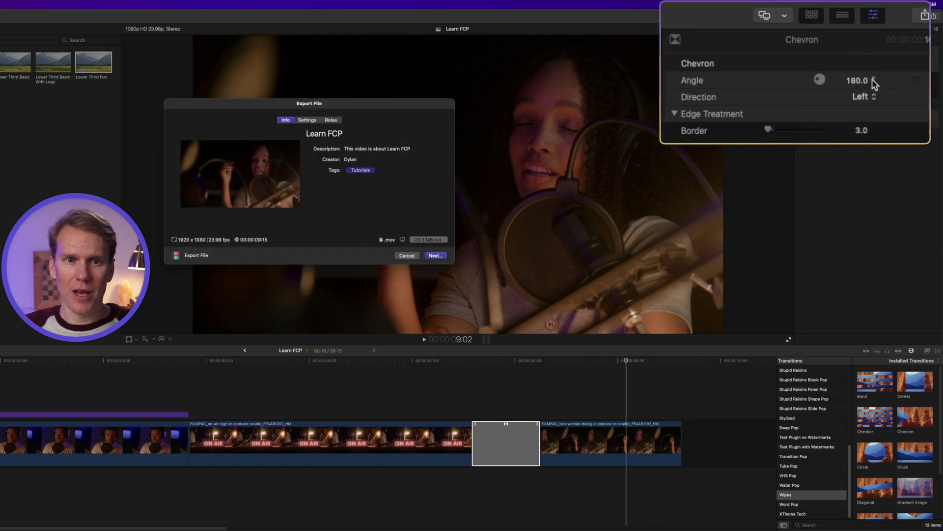
left_click(307, 120)
left_click(420, 149)
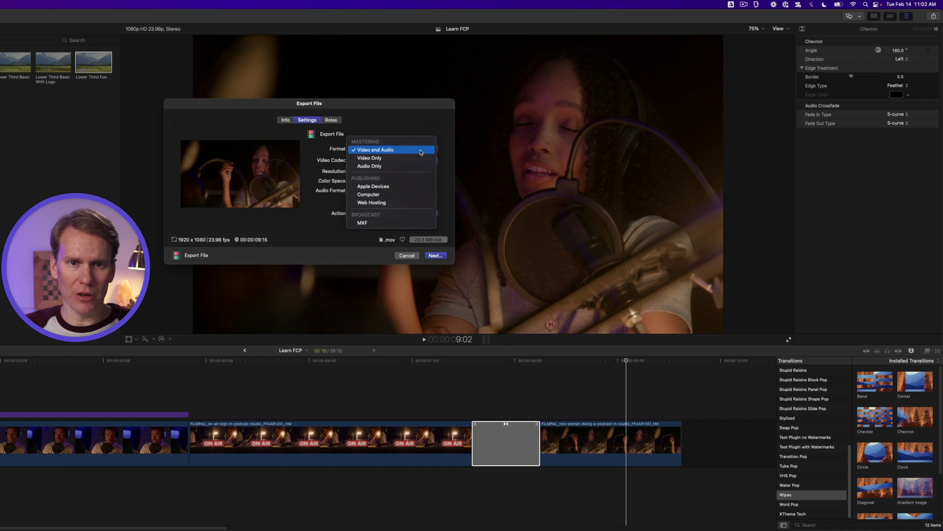
left_click(421, 150)
left_click(397, 161)
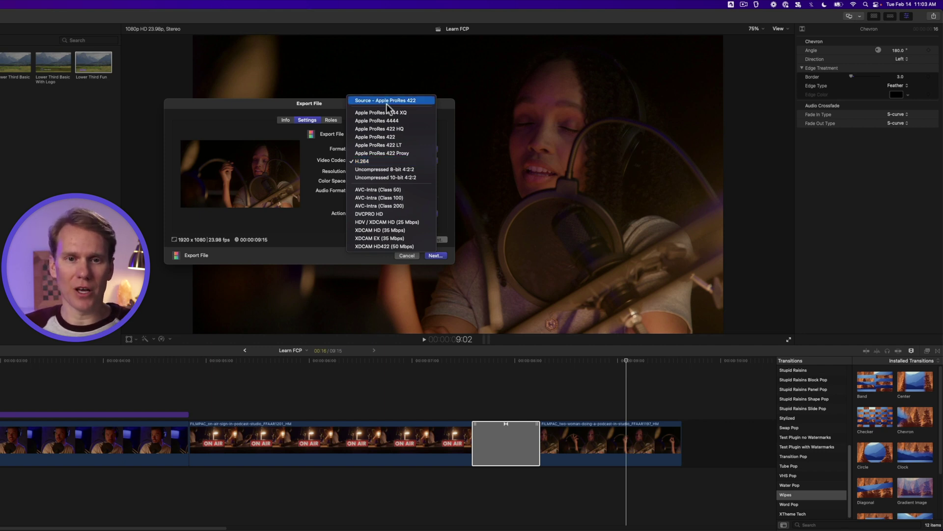
left_click(379, 160)
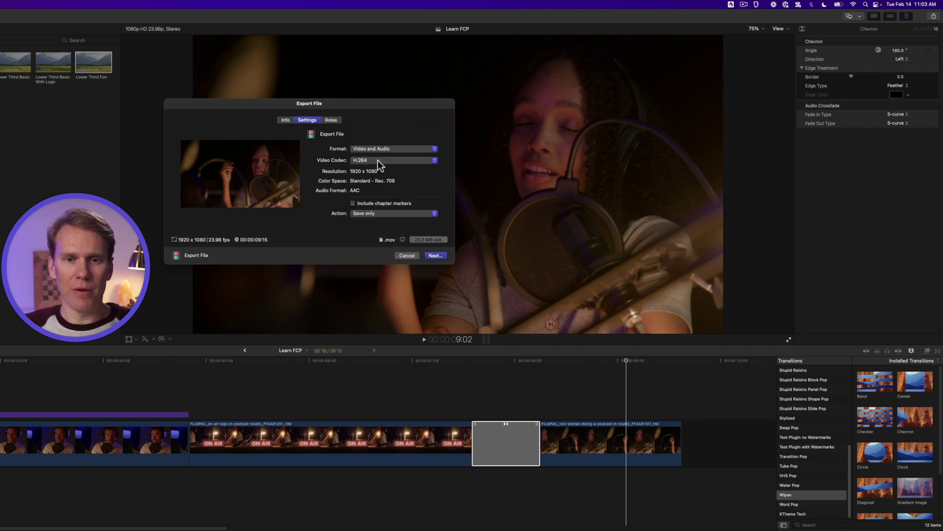
left_click(435, 255)
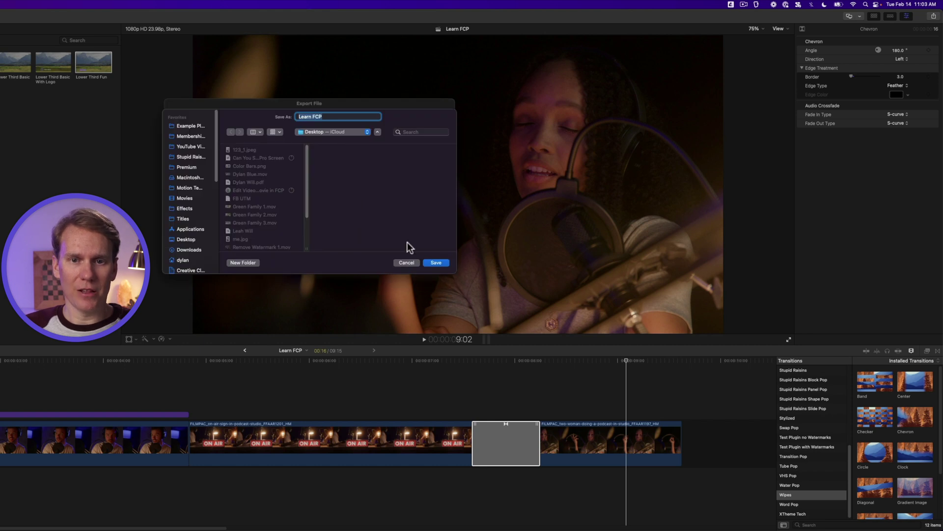
left_click(436, 263)
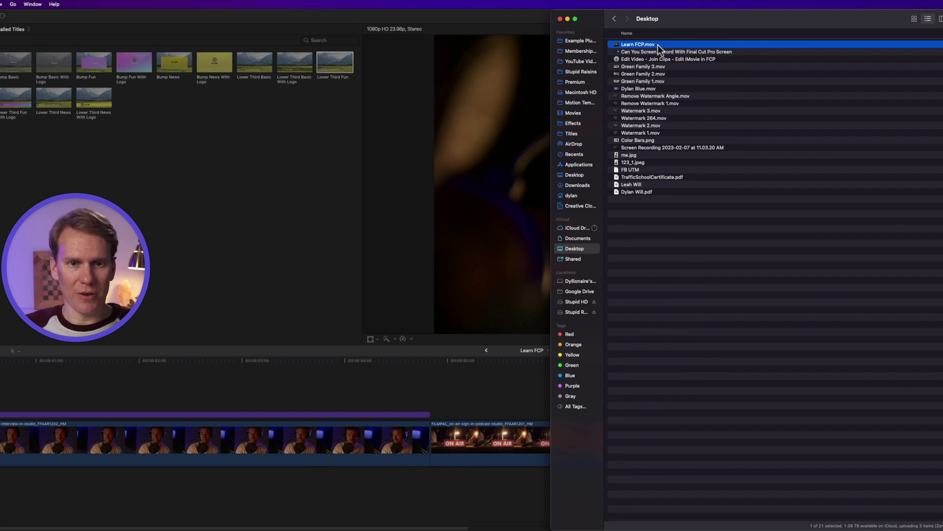
Step: Quick Look Learn FCP.mov on the Desktop, then close the preview
key("space")
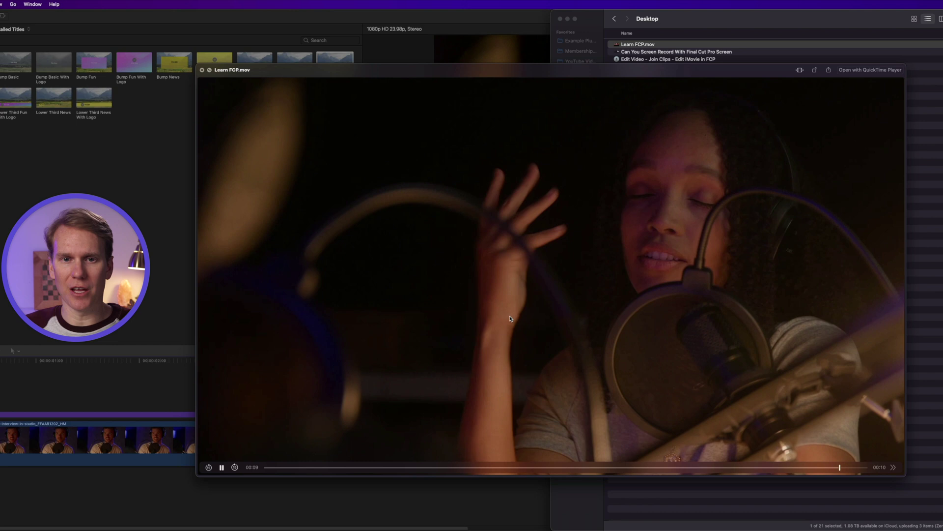
key("space")
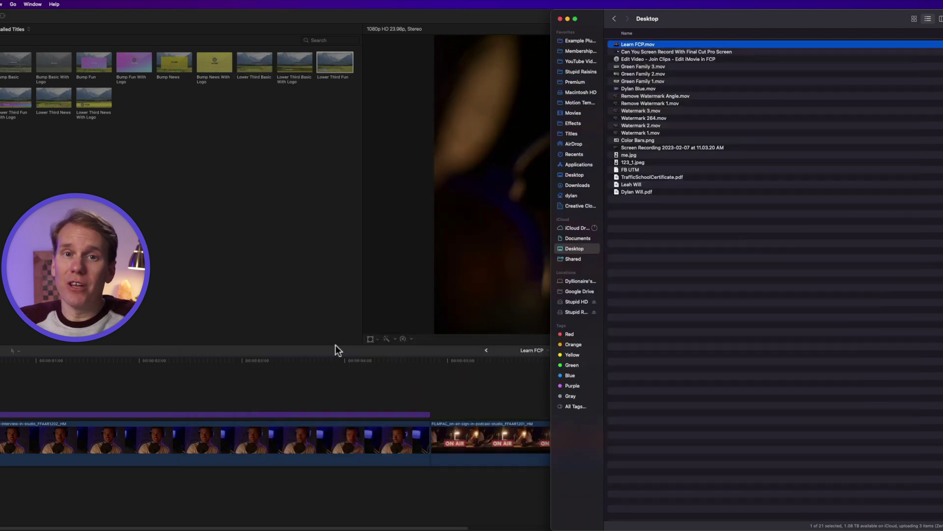